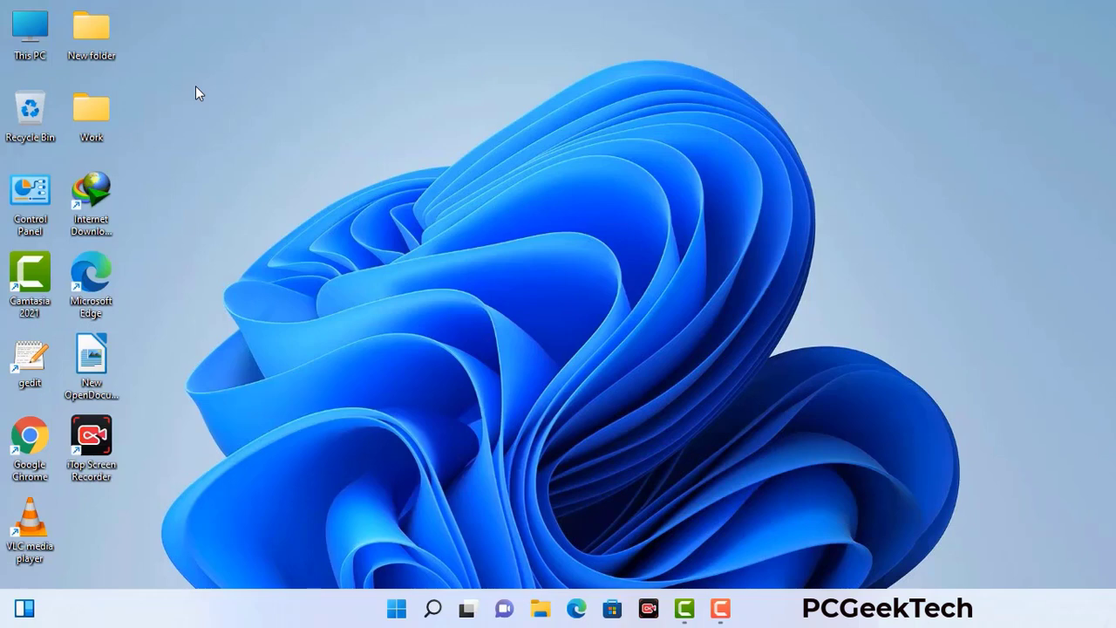
# Step: Open System Configuration by running msconfig
pyautogui.press('super+r')
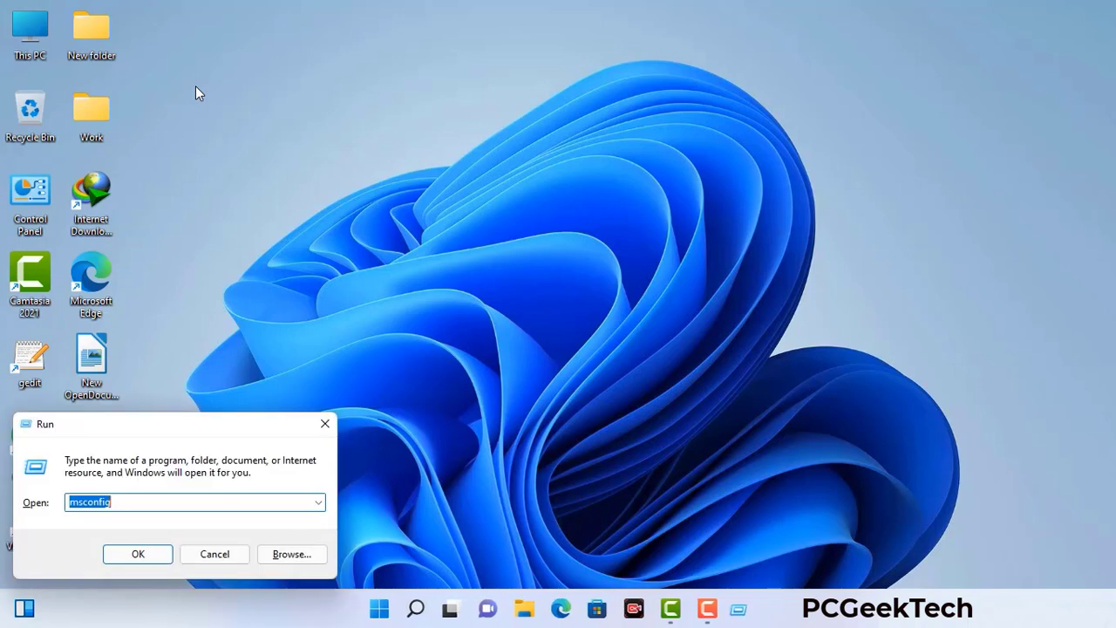
pyautogui.moveTo(191, 425); pyautogui.dragTo(491, 137)
pyautogui.click(445, 217)
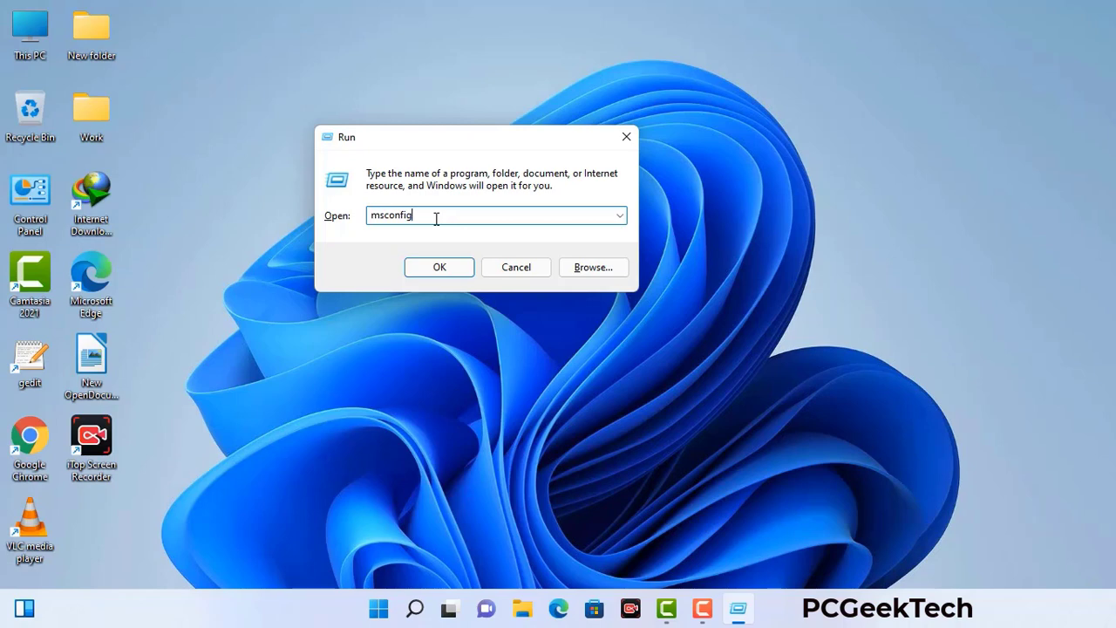
pyautogui.click(431, 270)
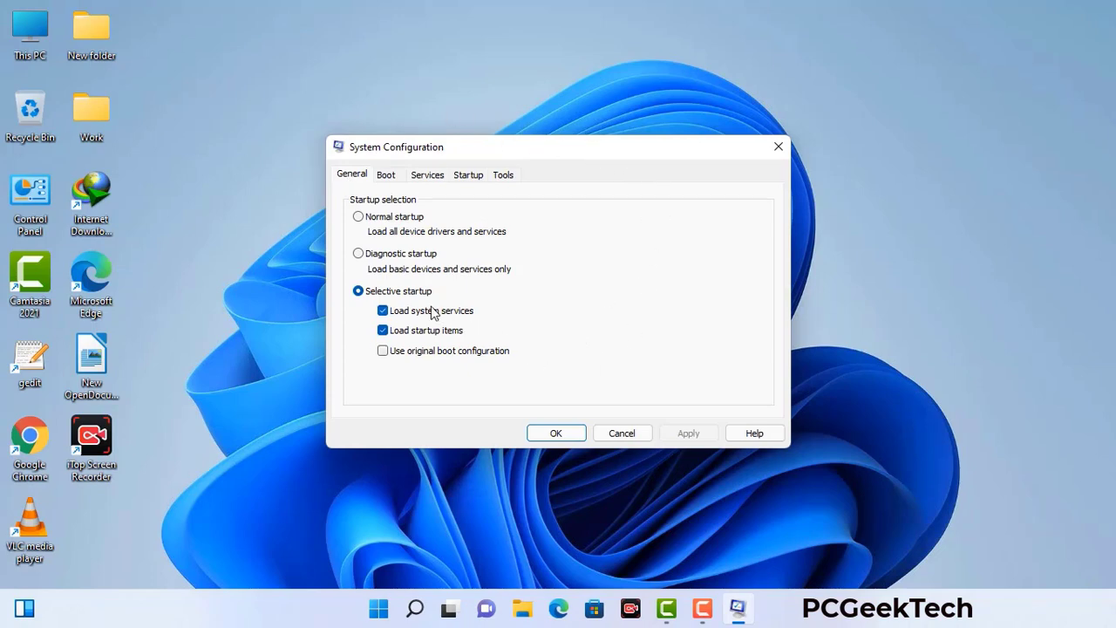
# Step: Enable Safe boot with the Network option, apply it, and restart the computer into Safe Mode
pyautogui.click(387, 177)
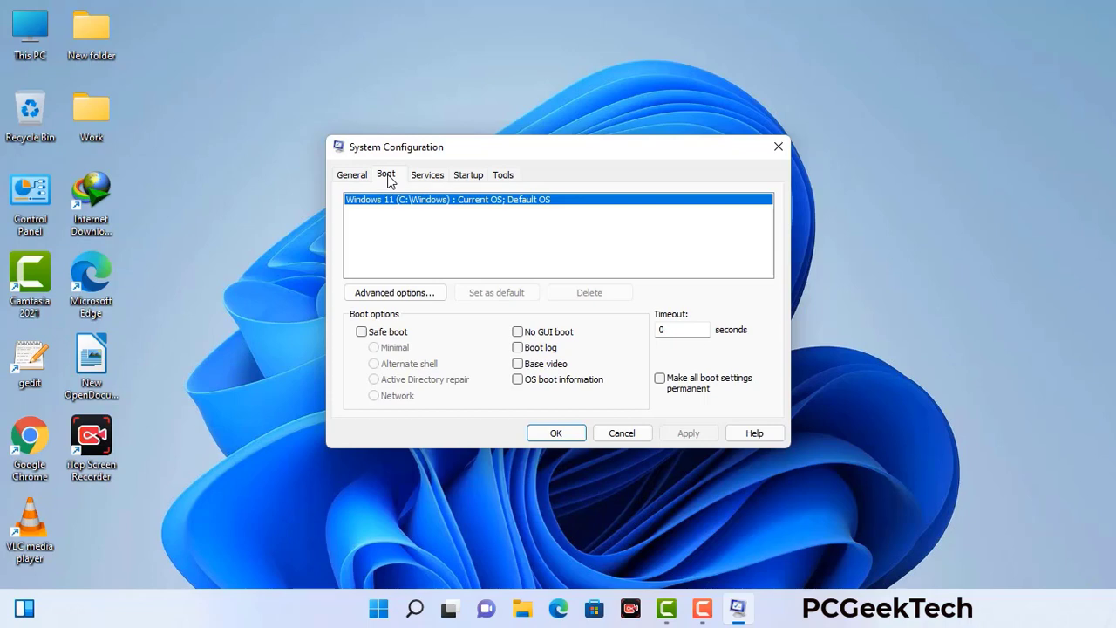
pyautogui.click(361, 332)
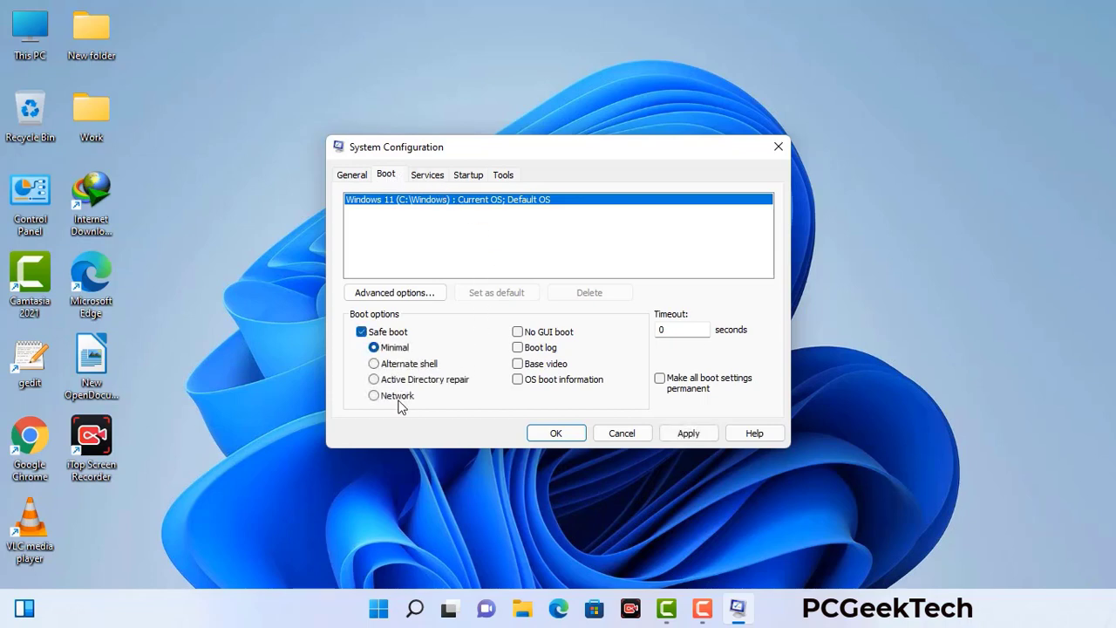
pyautogui.click(397, 397)
pyautogui.click(688, 435)
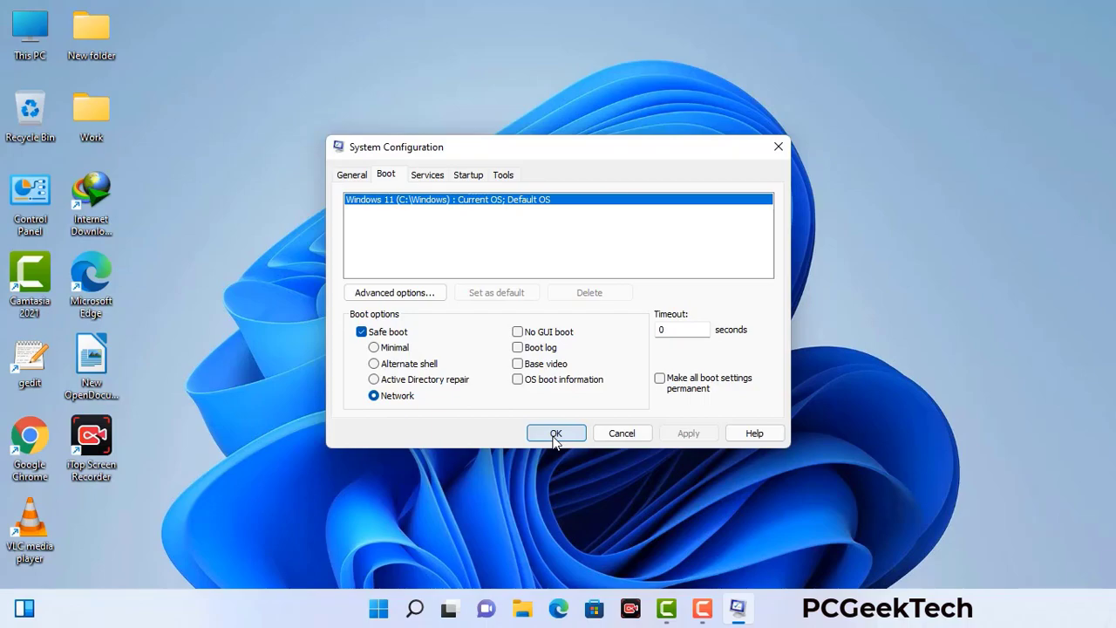
pyautogui.click(555, 433)
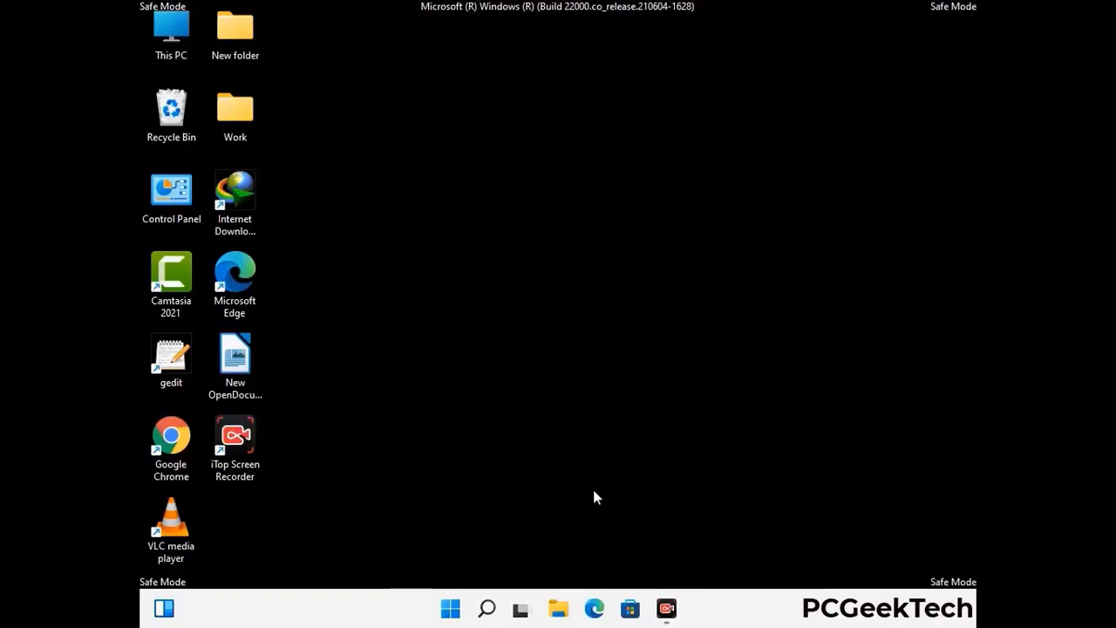
# Step: Set File Explorer Options in Control Panel to show hidden files, folders, and drives, and close Control Panel
pyautogui.doubleClick(171, 209)
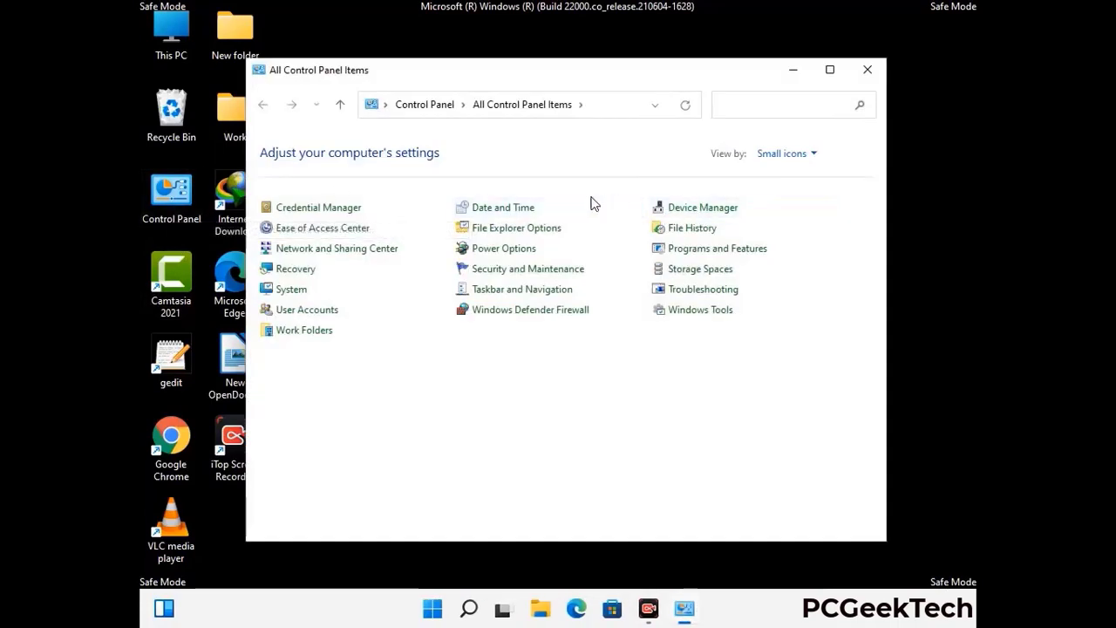
pyautogui.click(539, 230)
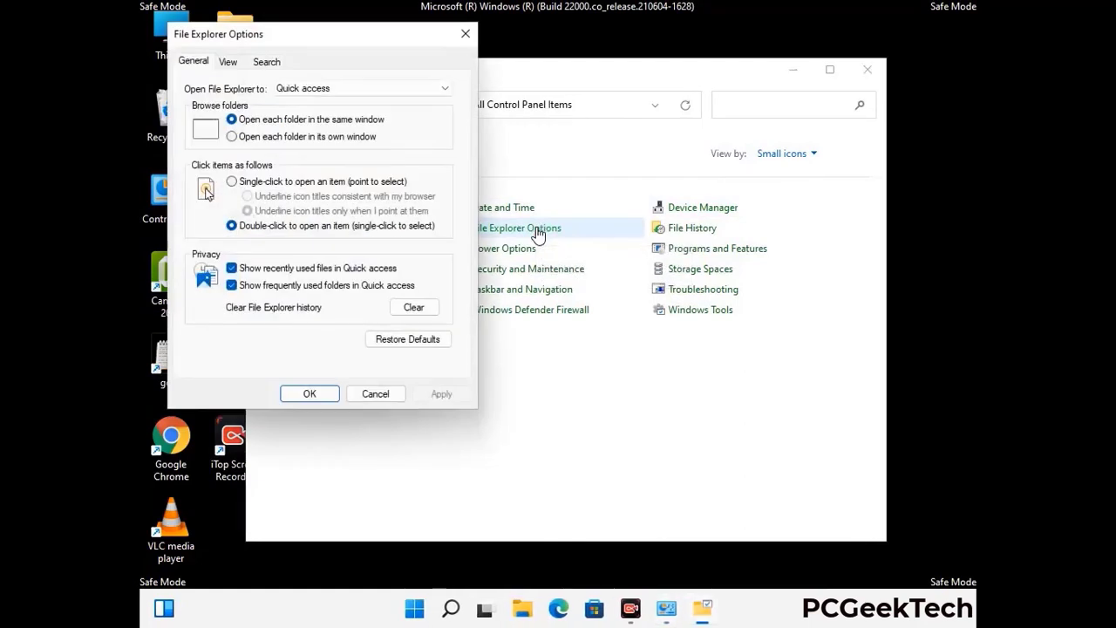
pyautogui.click(229, 62)
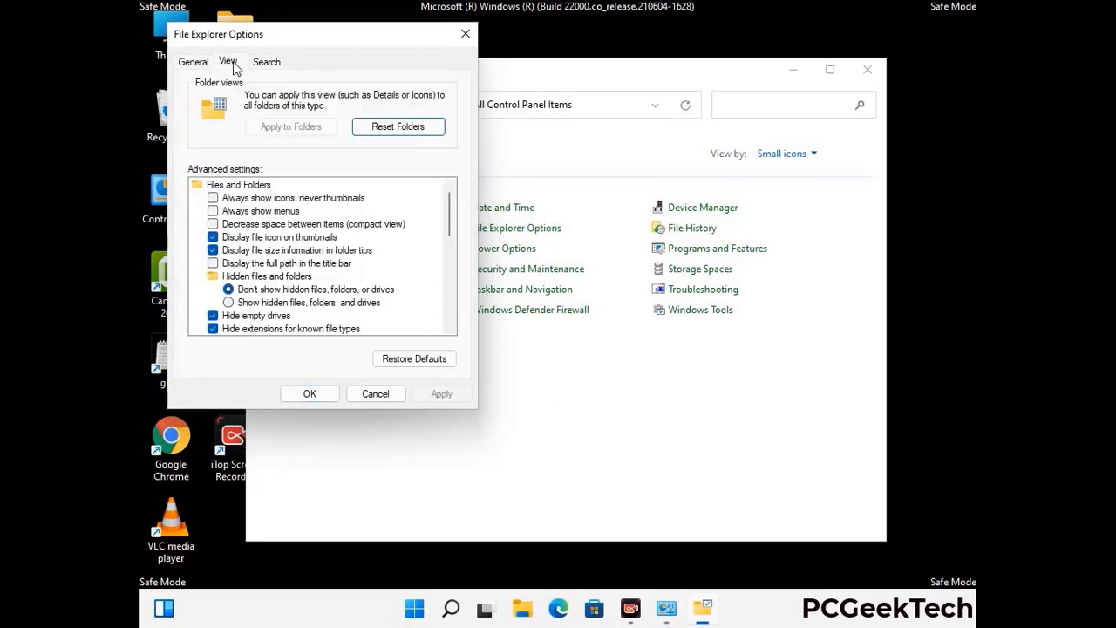
pyautogui.click(228, 303)
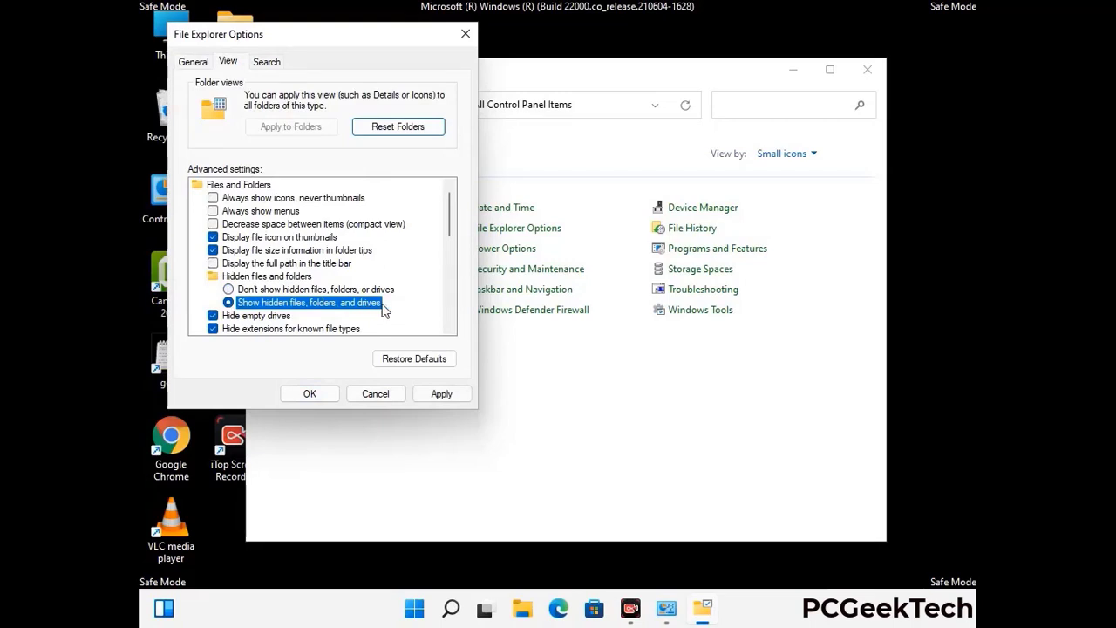
pyautogui.click(440, 395)
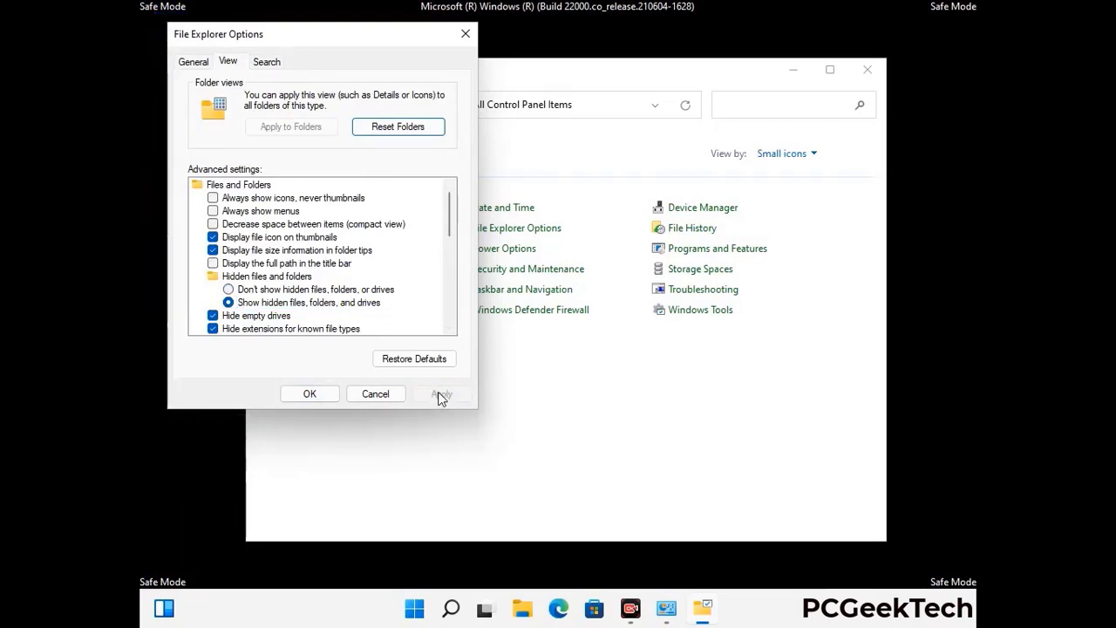
pyautogui.click(294, 396)
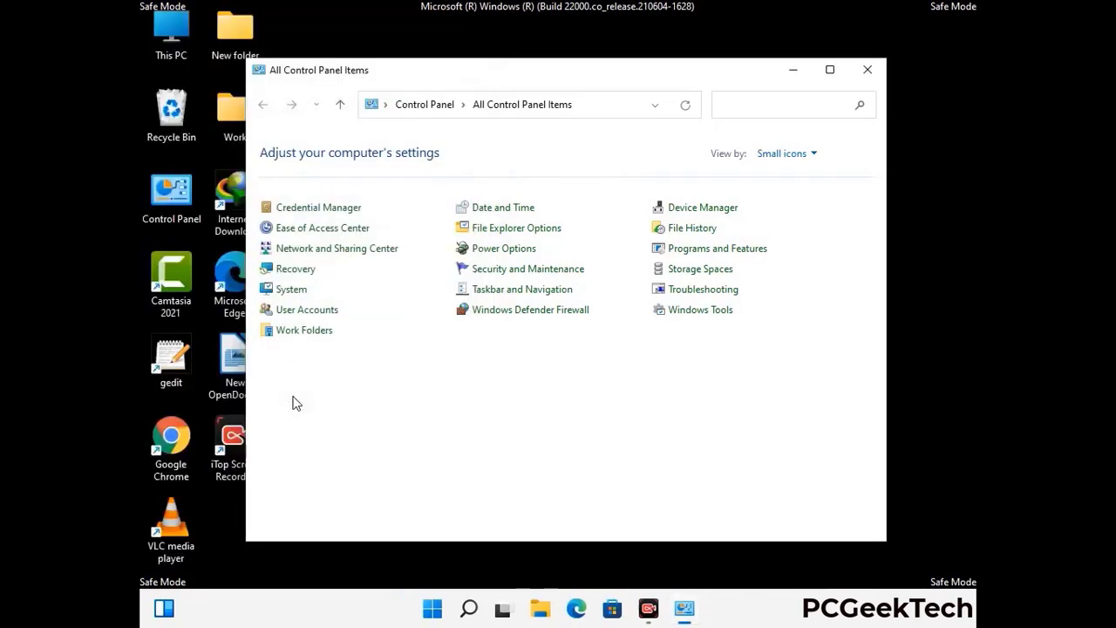
pyautogui.click(866, 73)
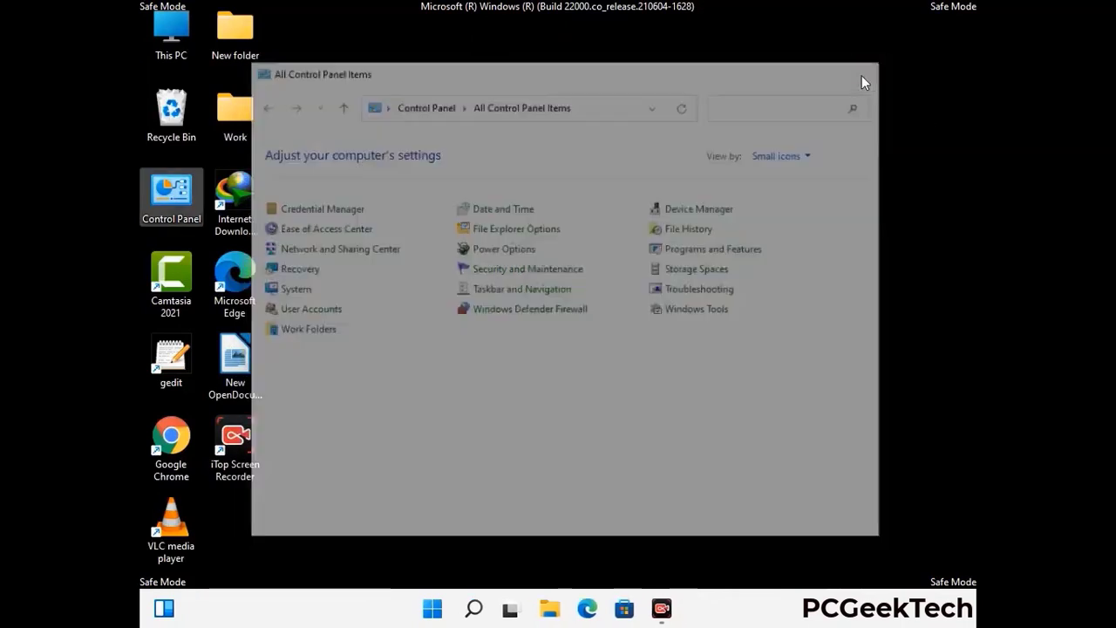
# Step: Browse from This PC to the folder C:\Windows\System32\drivers\etc
pyautogui.doubleClick(165, 54)
pyautogui.click(488, 382)
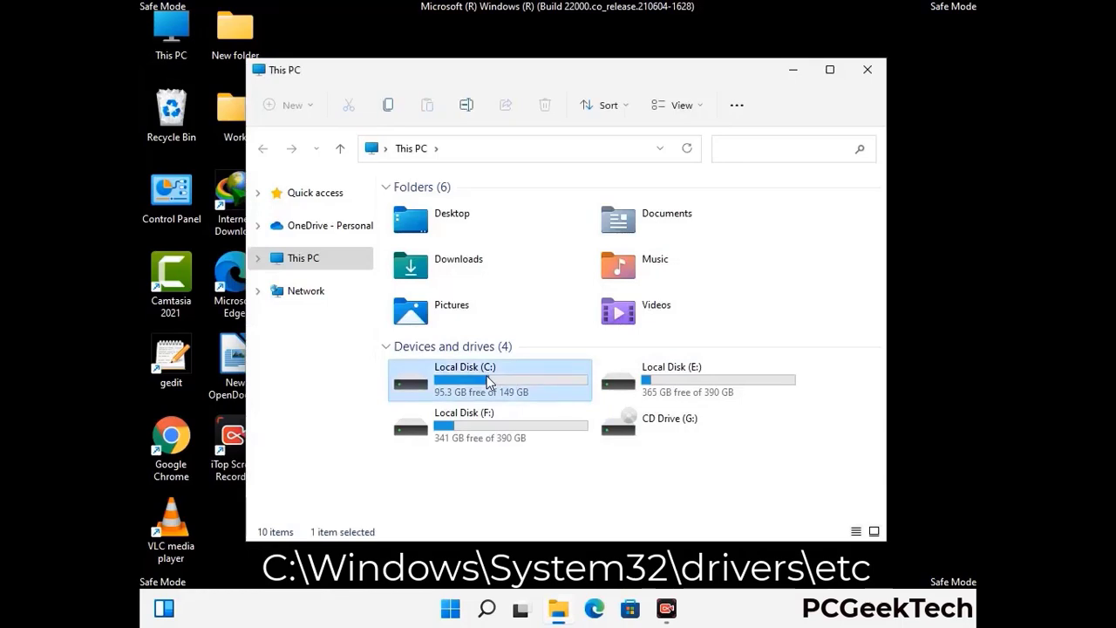
pyautogui.doubleClick(489, 382)
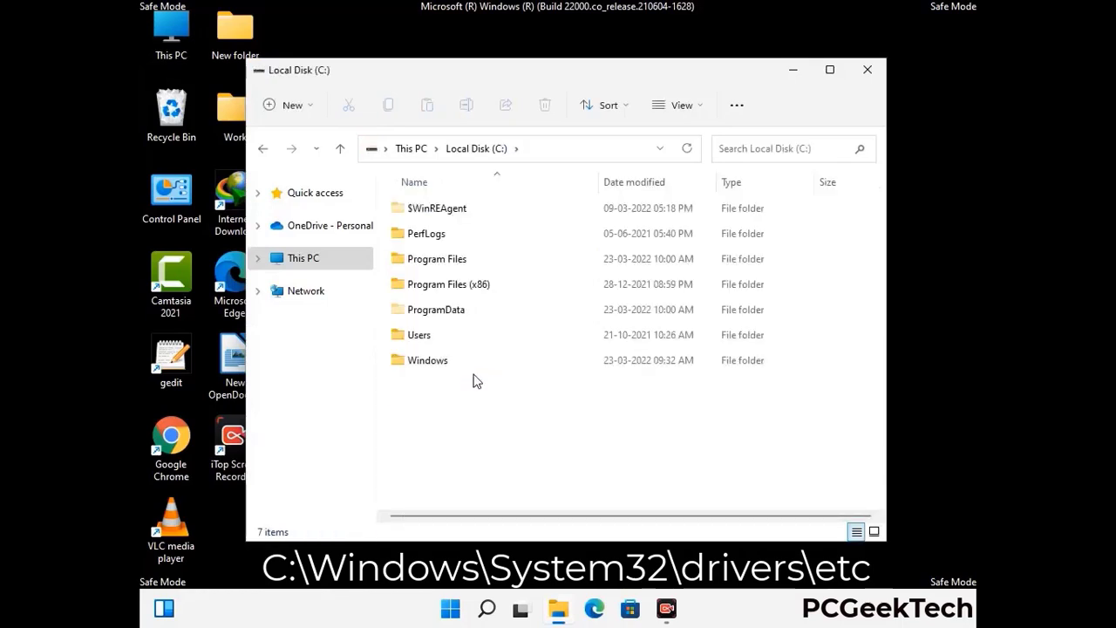
pyautogui.doubleClick(419, 367)
pyautogui.scroll(-8, 552, 376)
pyautogui.scroll(-10, 552, 376)
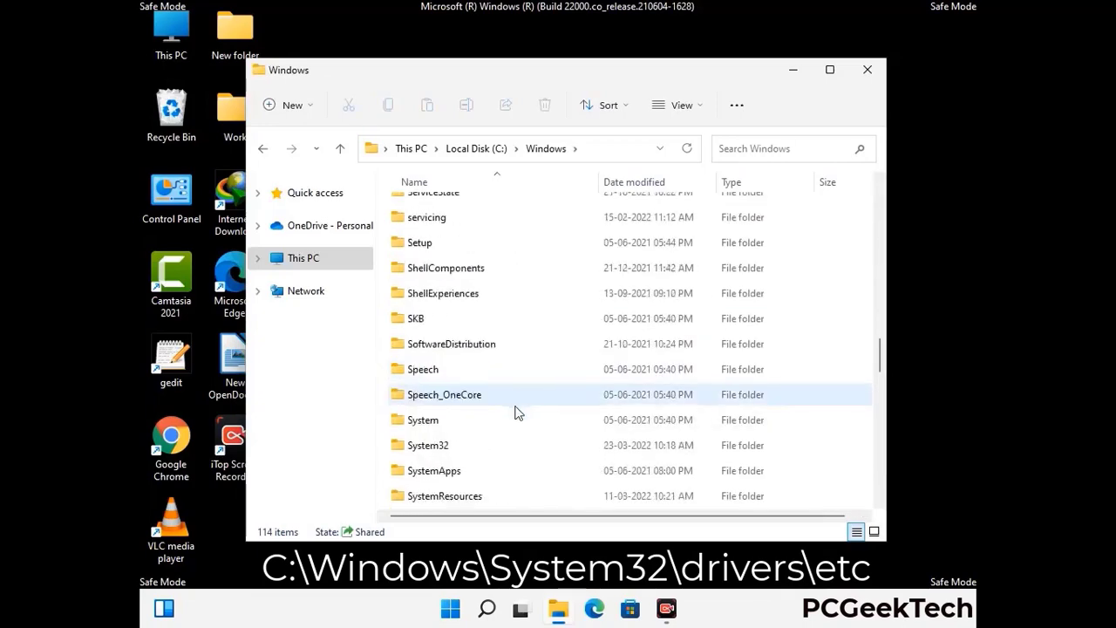
pyautogui.scroll(-1, 514, 411)
pyautogui.doubleClick(425, 372)
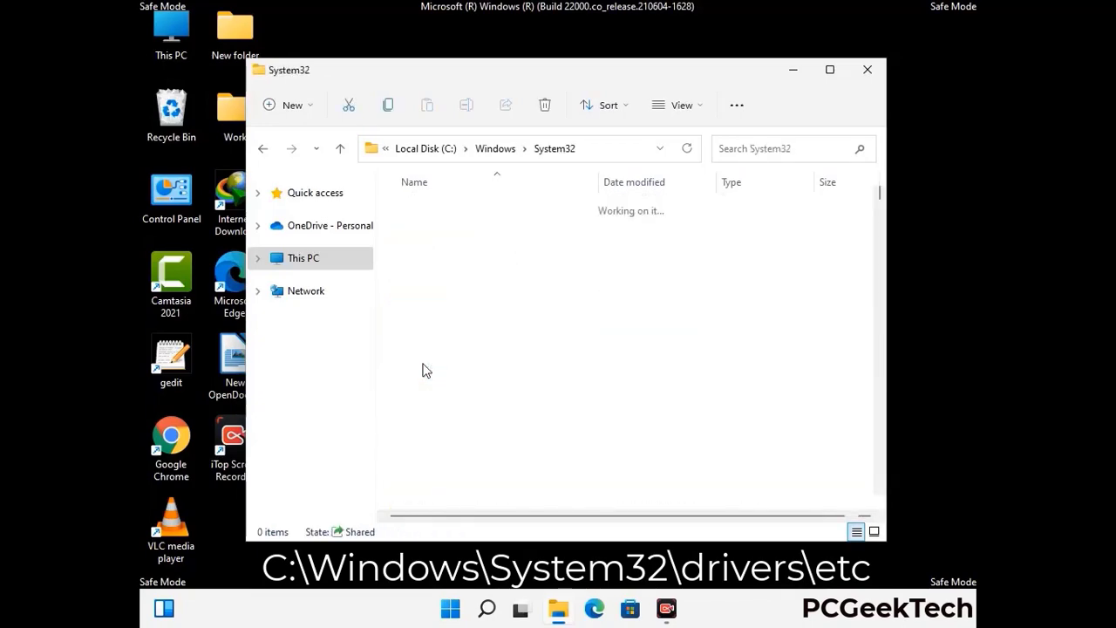
pyautogui.scroll(-5, 479, 381)
pyautogui.doubleClick(433, 483)
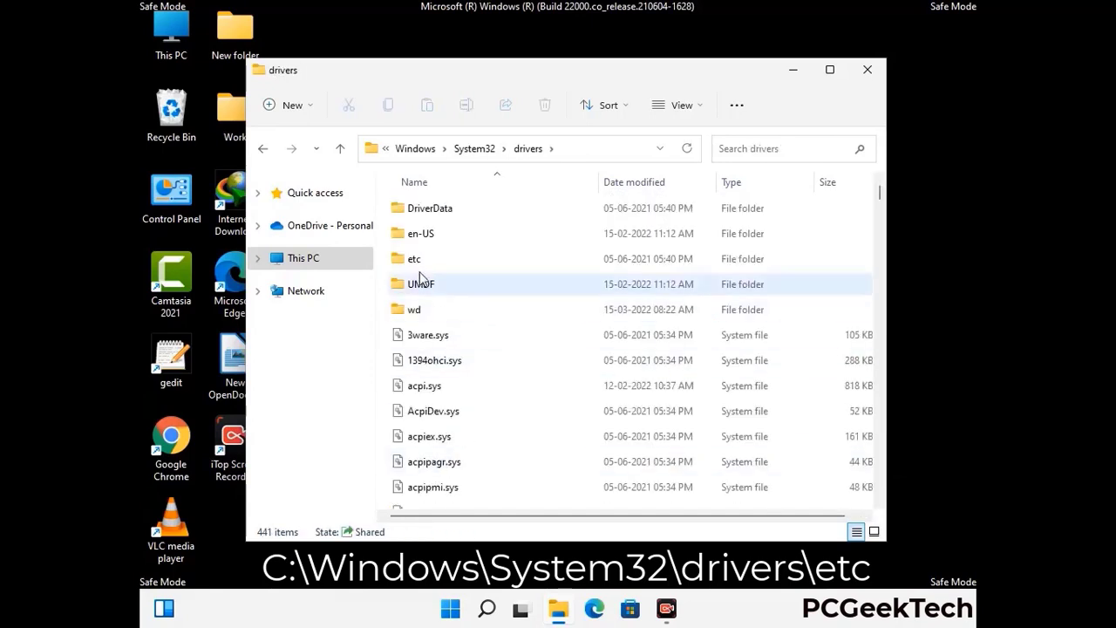
pyautogui.doubleClick(416, 259)
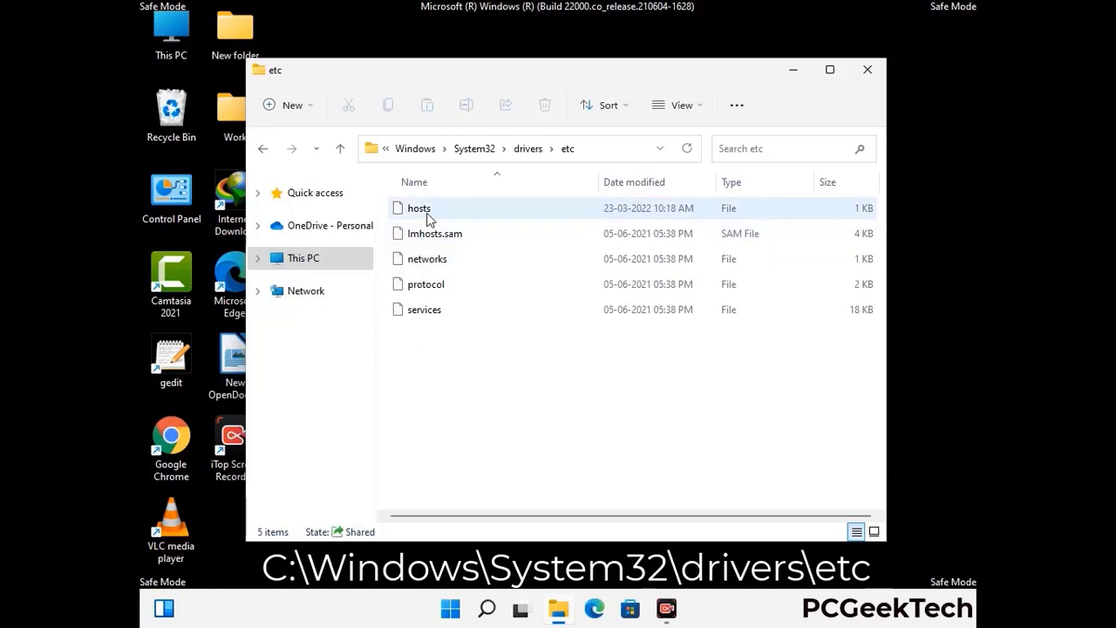
# Step: Open the hosts file in Notepad and move its window so the text is fully readable
pyautogui.click(428, 220)
pyautogui.doubleClick(429, 220)
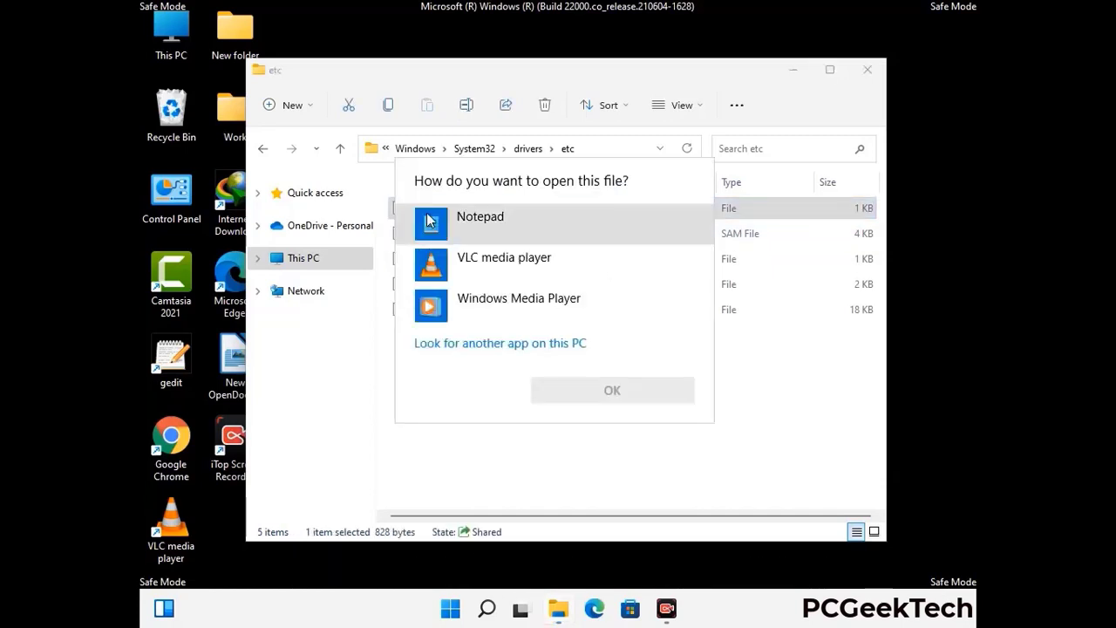
pyautogui.click(494, 216)
pyautogui.click(621, 390)
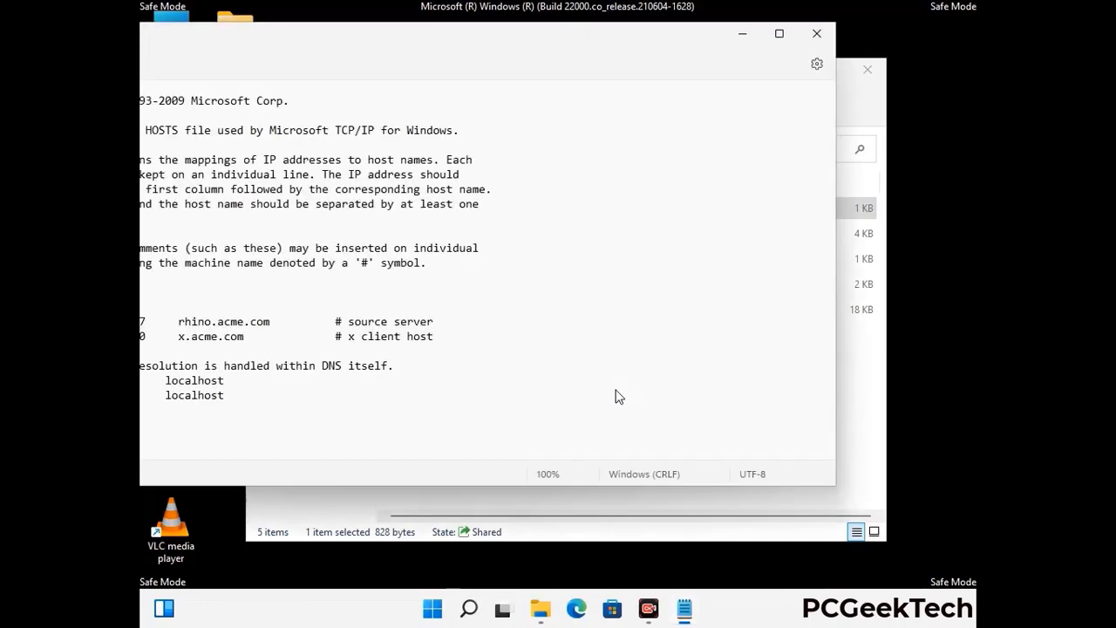
pyautogui.moveTo(420, 41); pyautogui.dragTo(593, 50)
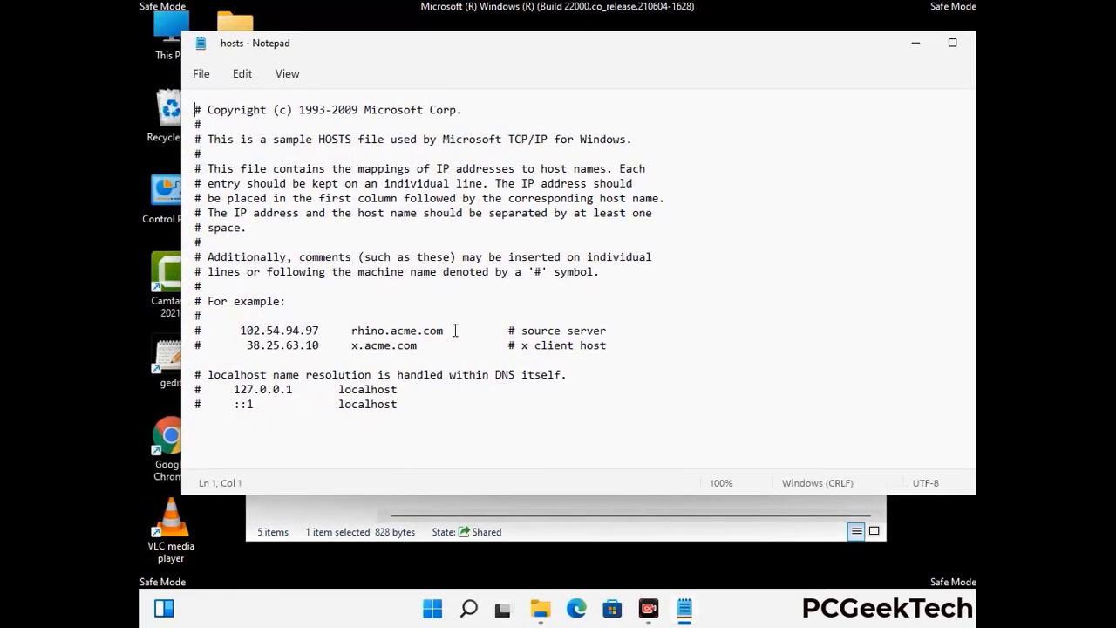
# Step: Add two line breaks at the end of the hosts file and save it, closing Notepad and the etc folder
pyautogui.click(419, 410)
pyautogui.press('Return')
pyautogui.press('Return')
pyautogui.scroll(-1, 233, 242)
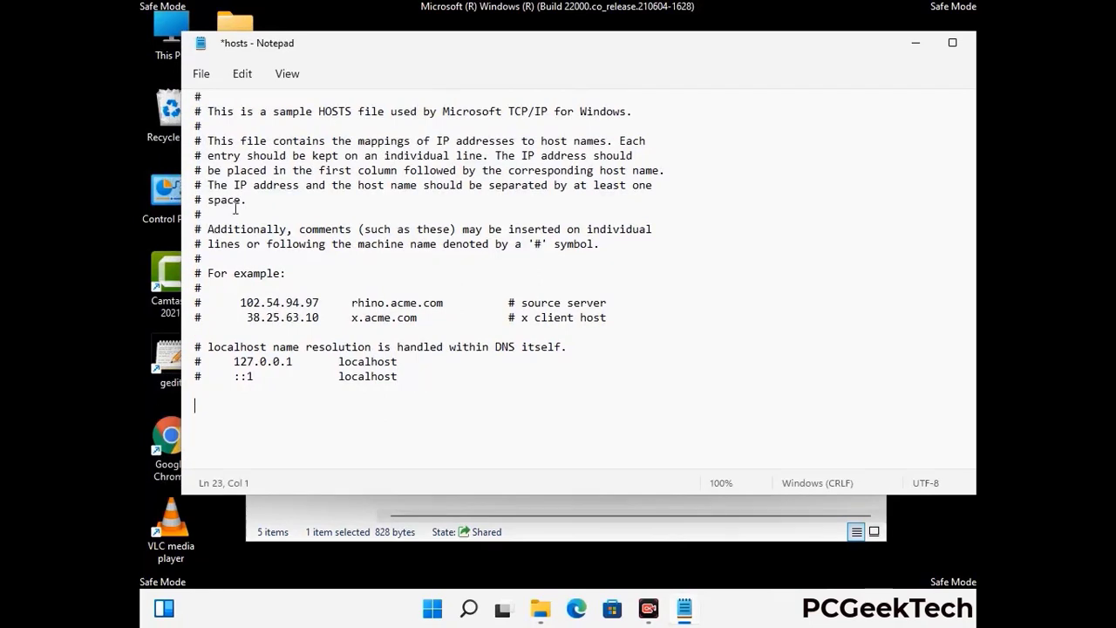
pyautogui.click(201, 74)
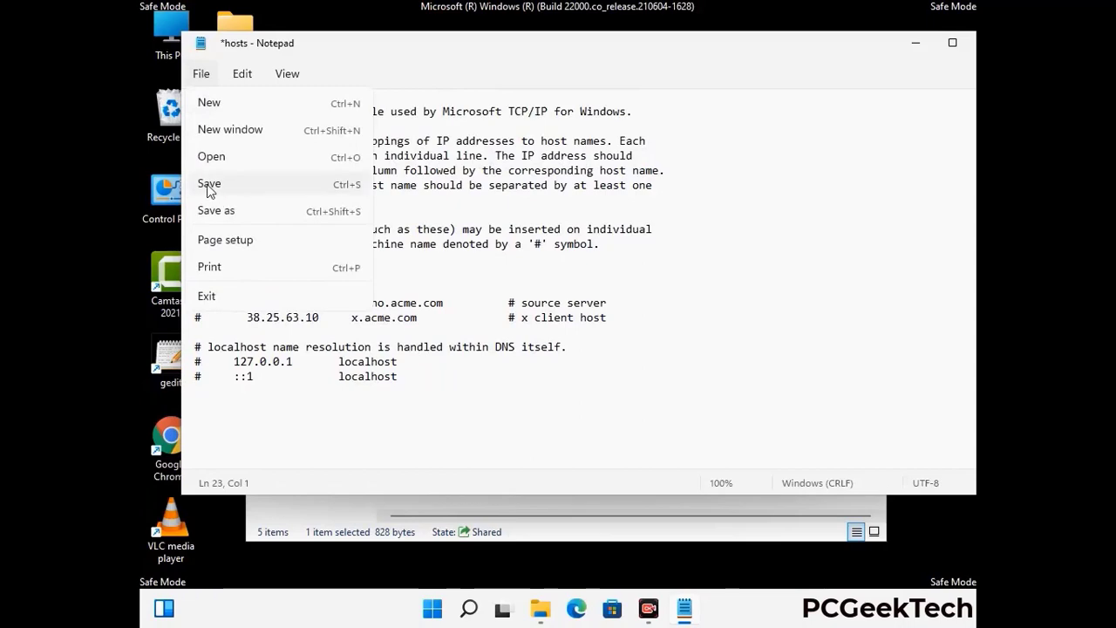
pyautogui.click(209, 184)
pyautogui.moveTo(841, 35); pyautogui.dragTo(640, 37)
pyautogui.click(855, 43)
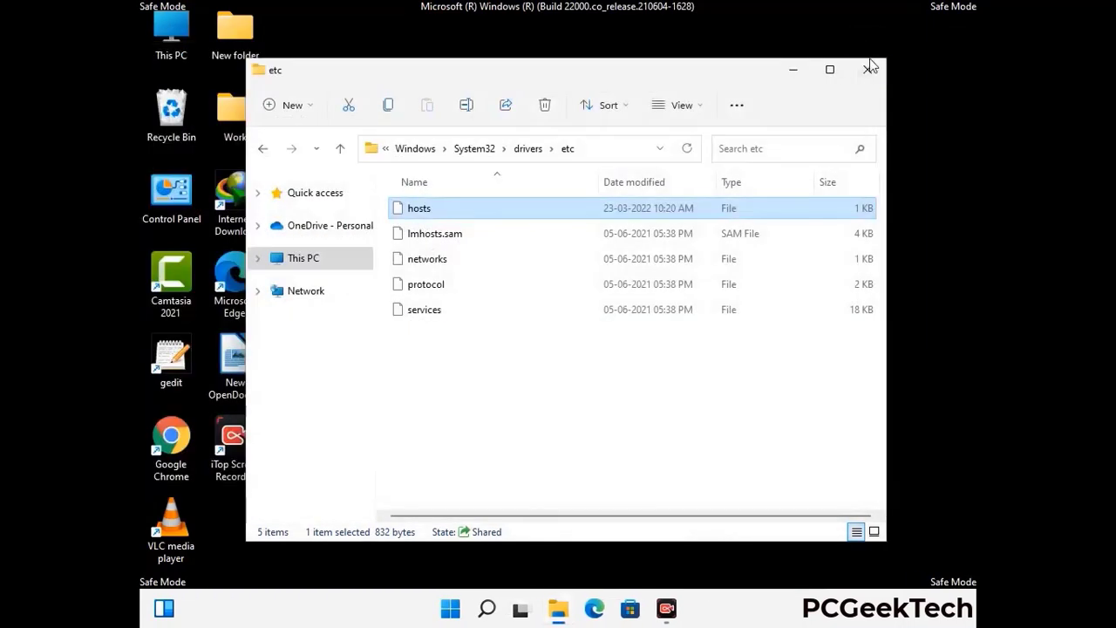
pyautogui.click(870, 68)
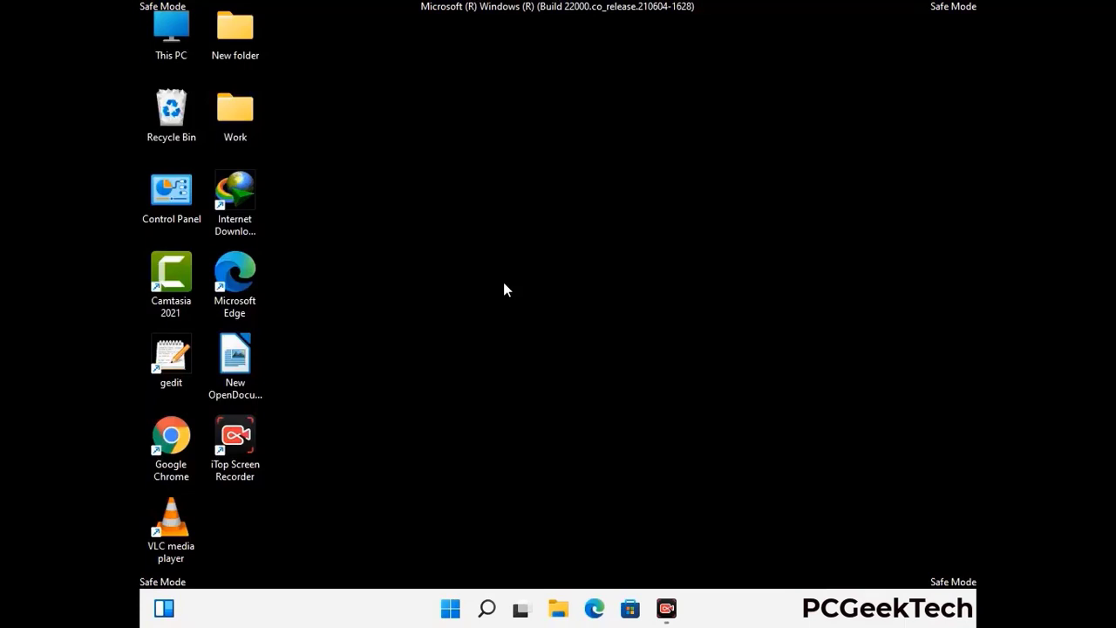
# Step: Open the roaming application data folder by running %appdata%
pyautogui.press('super+r')
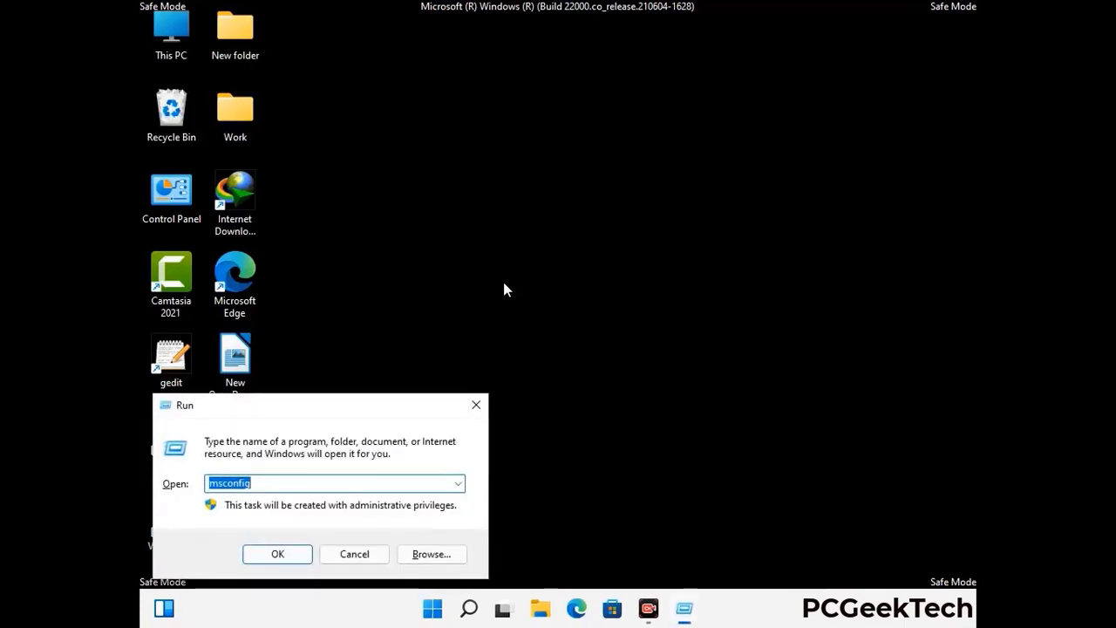
pyautogui.moveTo(319, 403); pyautogui.dragTo(518, 174)
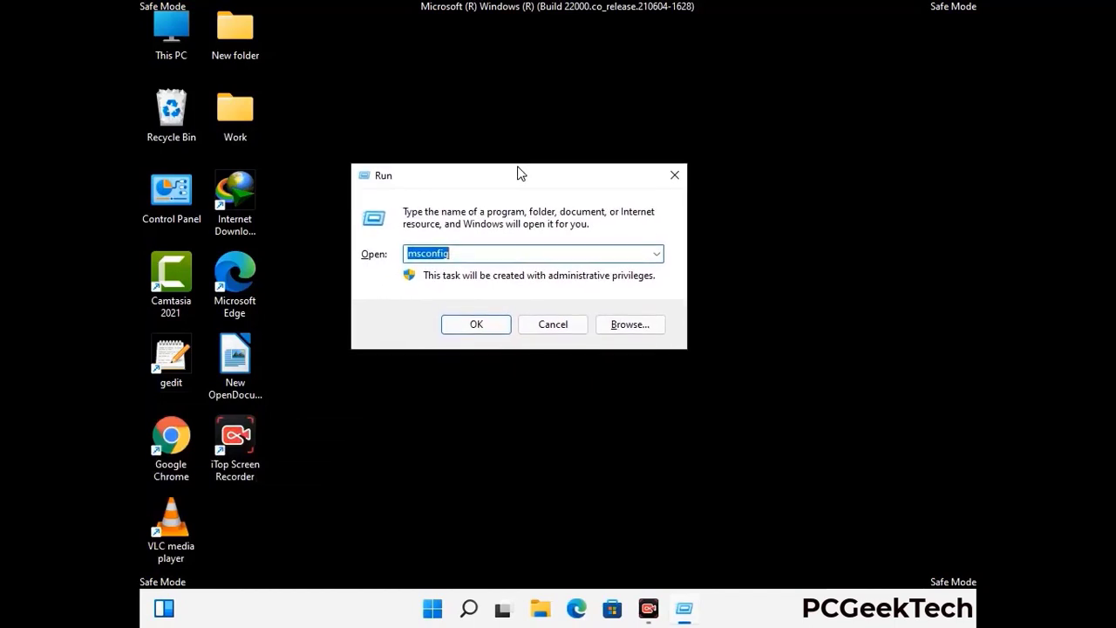
pyautogui.write('%')
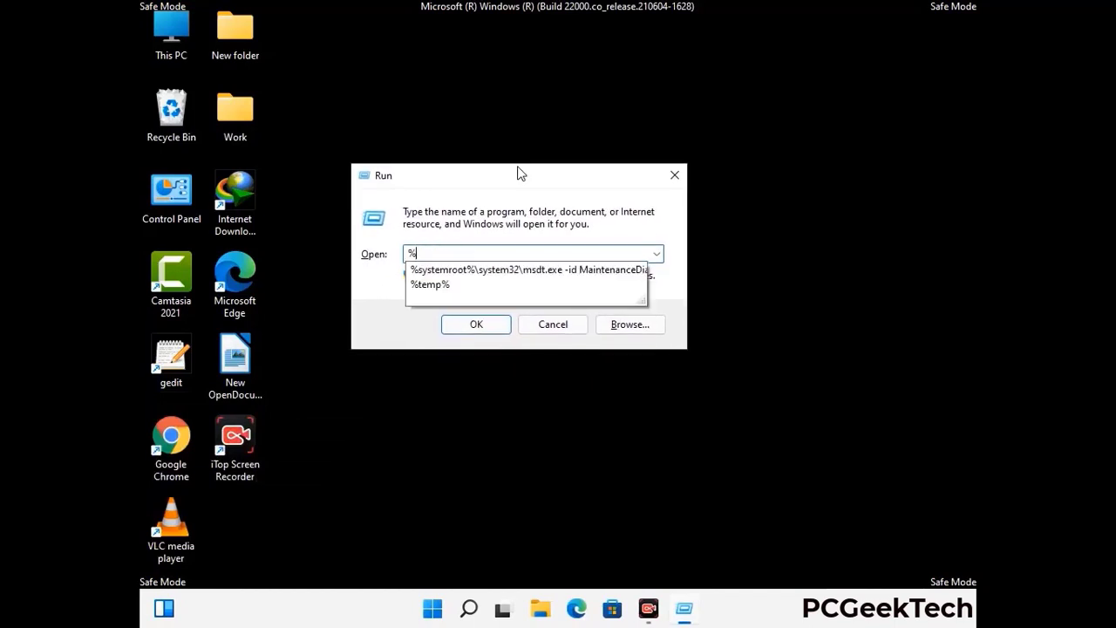
pyautogui.write('a')
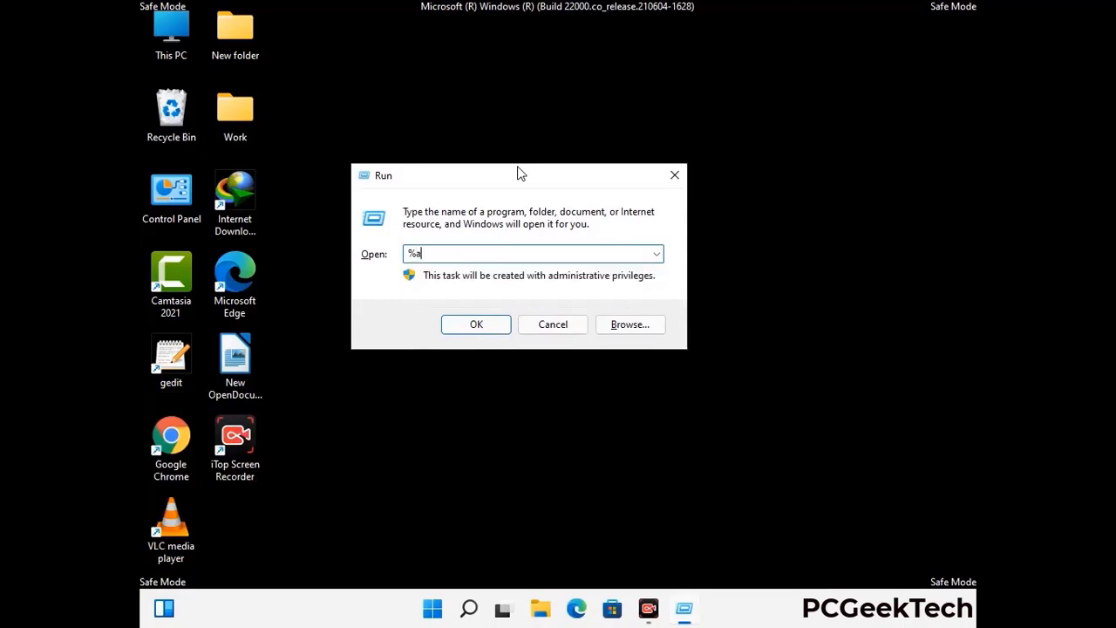
pyautogui.write('ppdata%')
pyautogui.press('Return')
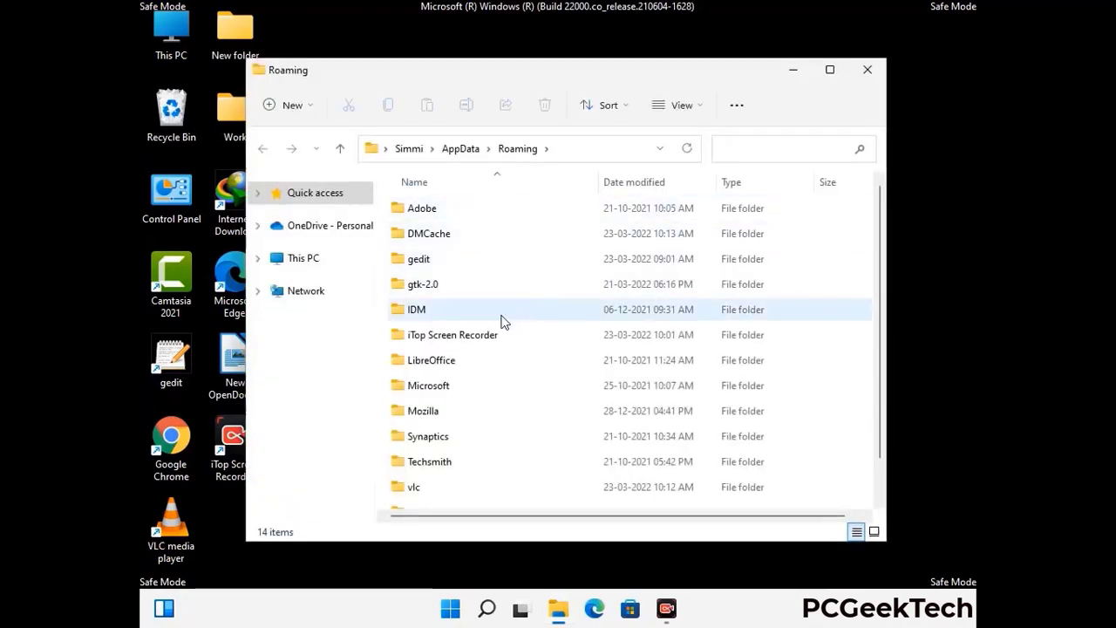
# Step: Delete the Zoom folder from the Roaming folder
pyautogui.scroll(-1, 524, 310)
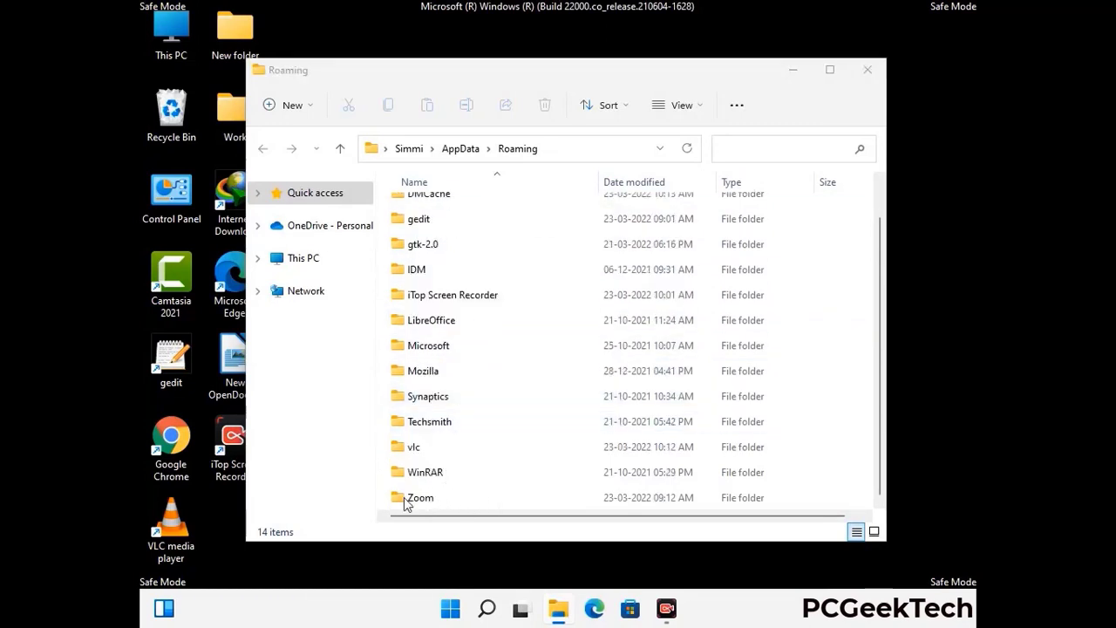
pyautogui.click(625, 492)
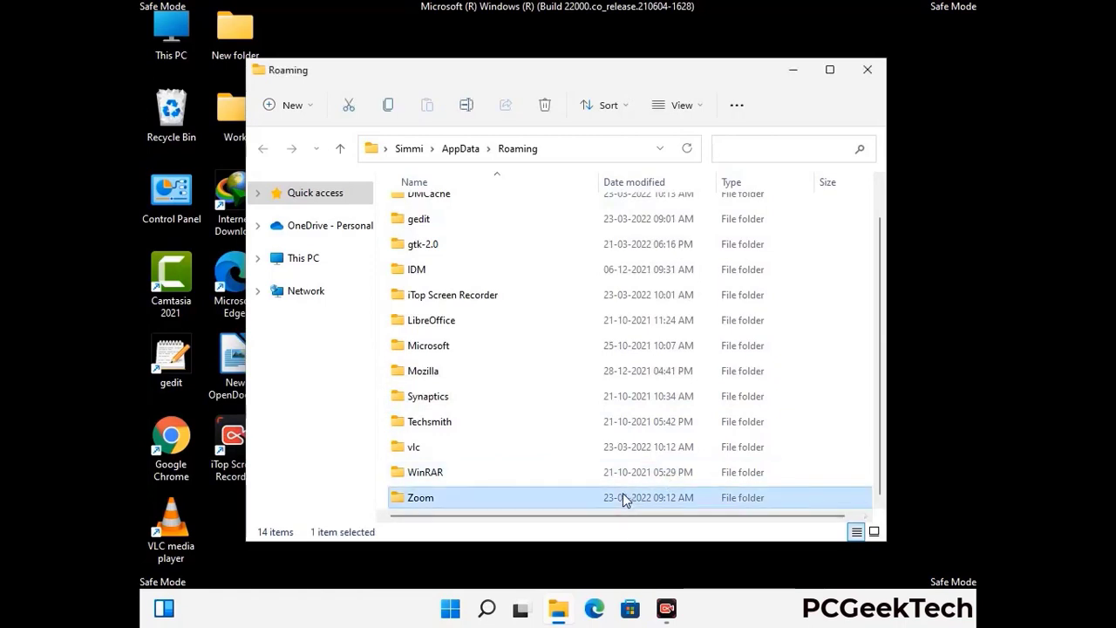
pyautogui.click(552, 110)
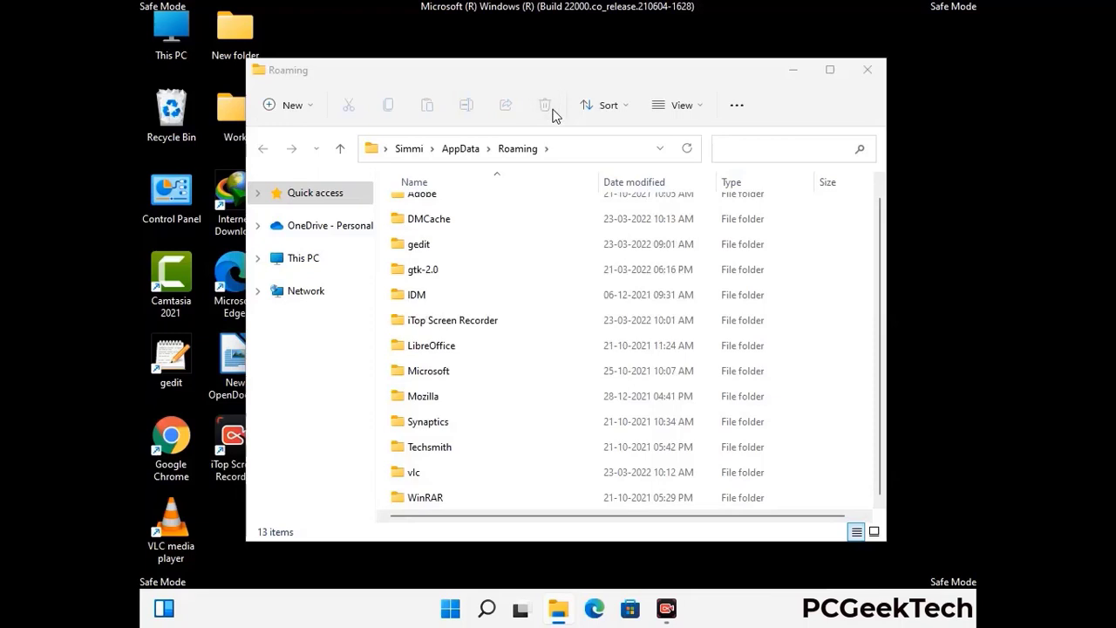
# Step: Close the Roaming folder and open the local application data folder by running %LocalAppData%
pyautogui.click(866, 73)
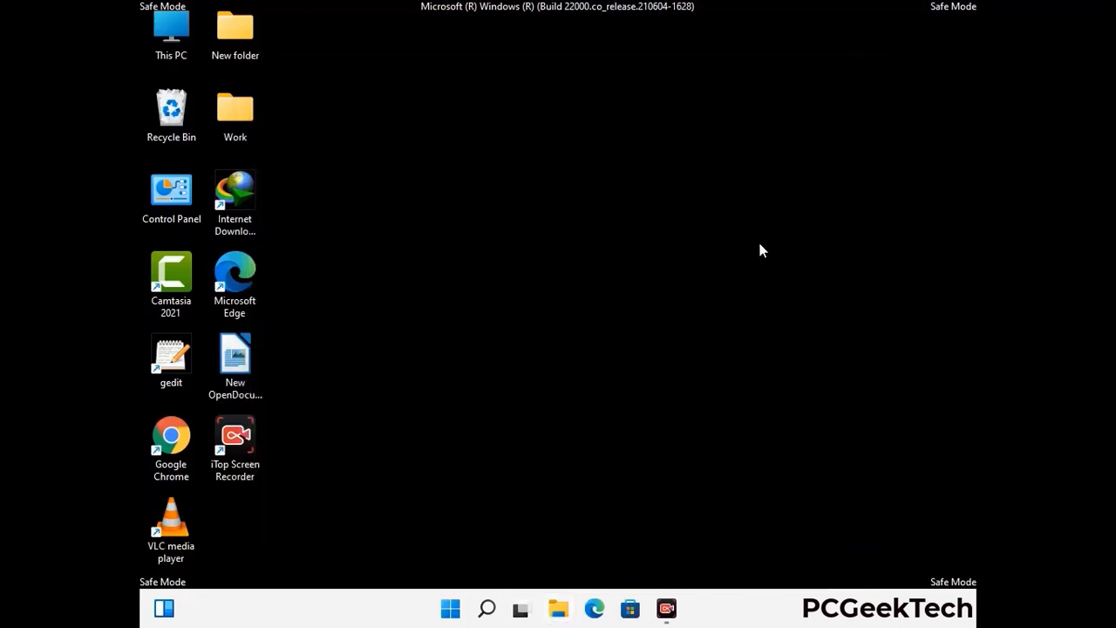
pyautogui.press('super+r')
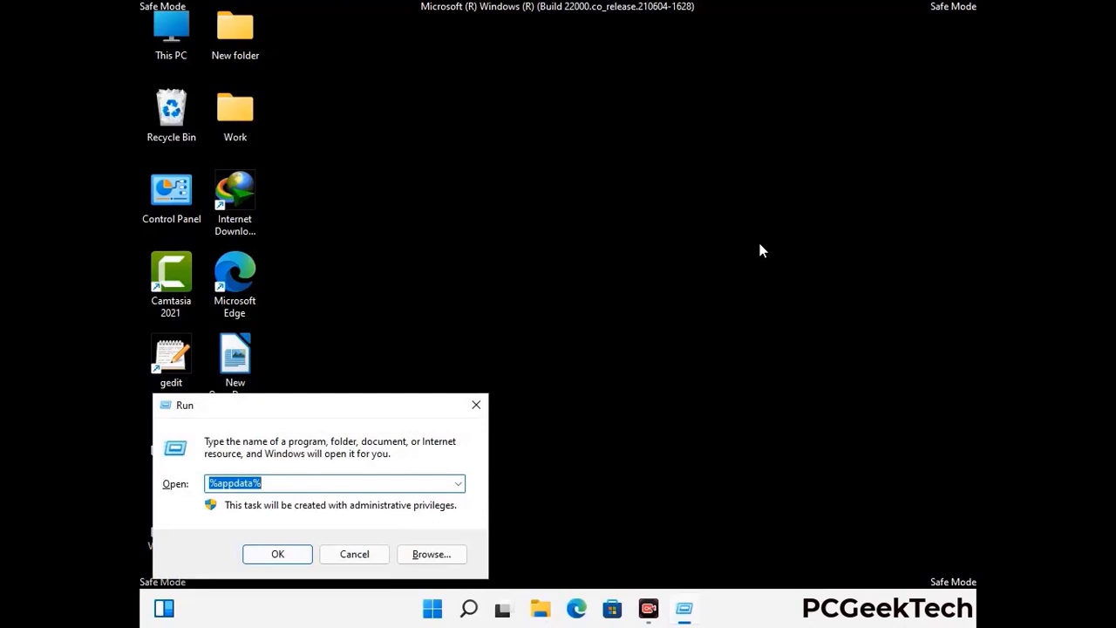
pyautogui.moveTo(349, 417); pyautogui.dragTo(585, 222)
pyautogui.write('%Loca')
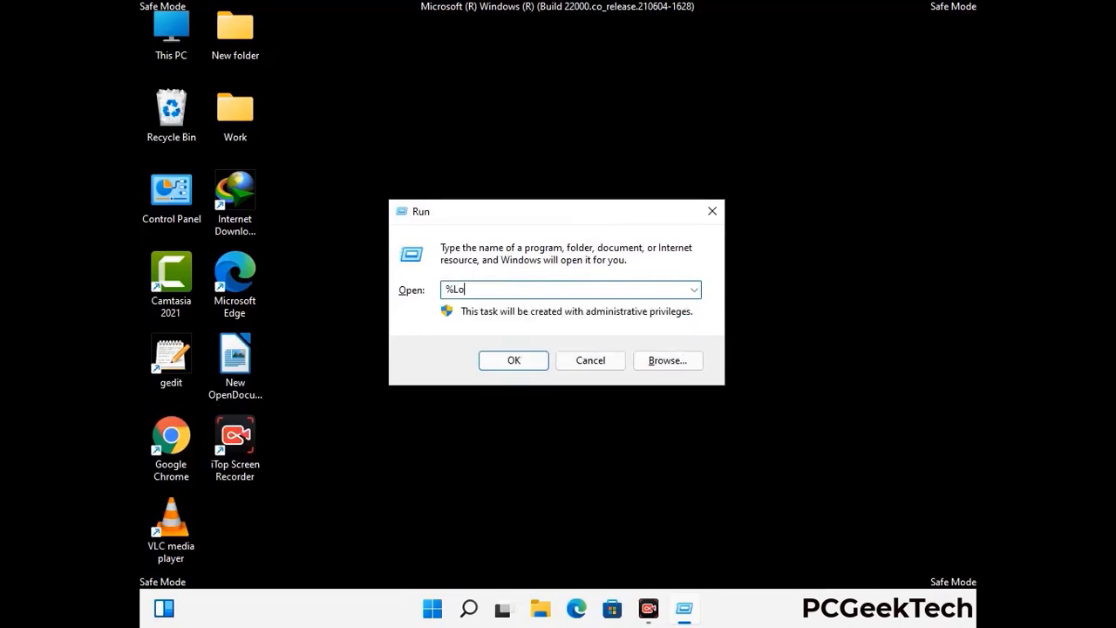
pyautogui.write('lAppData%')
pyautogui.press('Return')
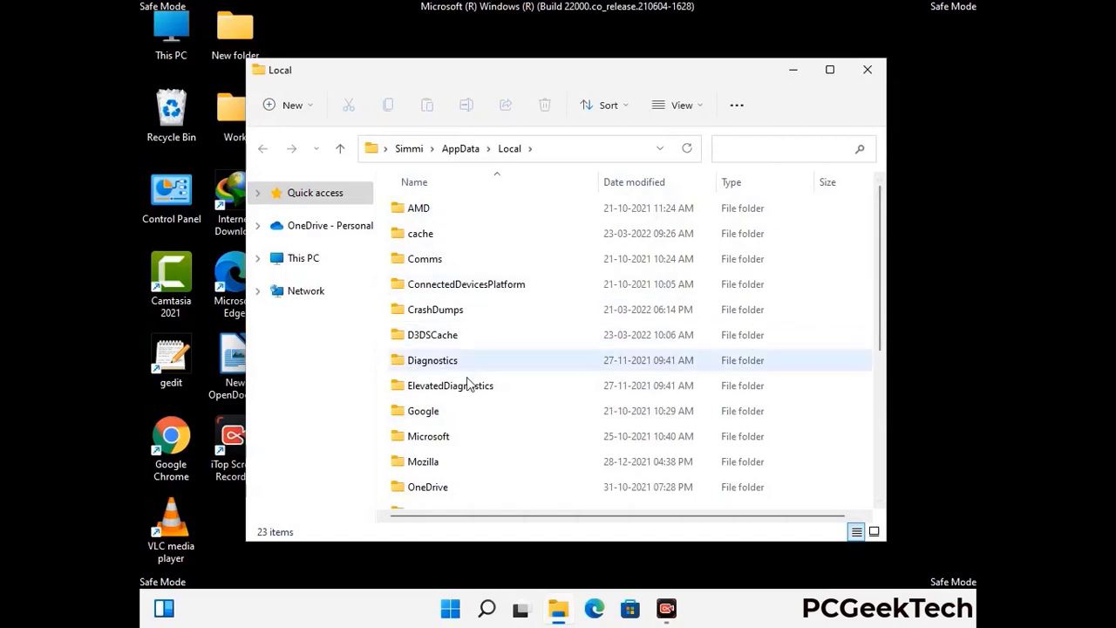
# Step: Delete the Mozilla folder from the Local folder and close the folder window
pyautogui.scroll(-1, 467, 388)
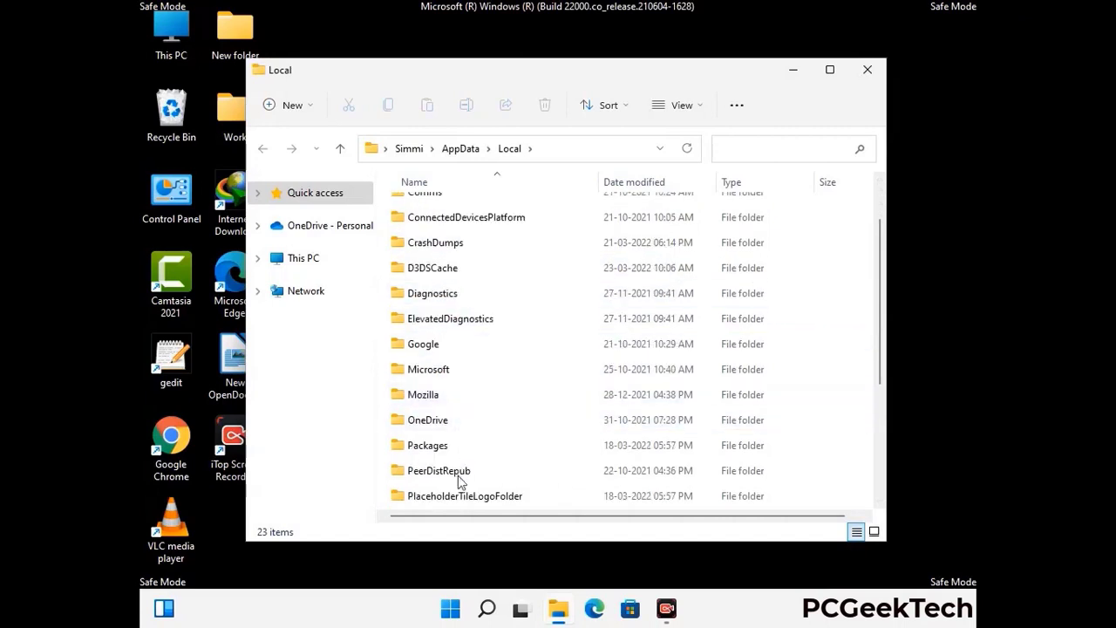
pyautogui.click(436, 400)
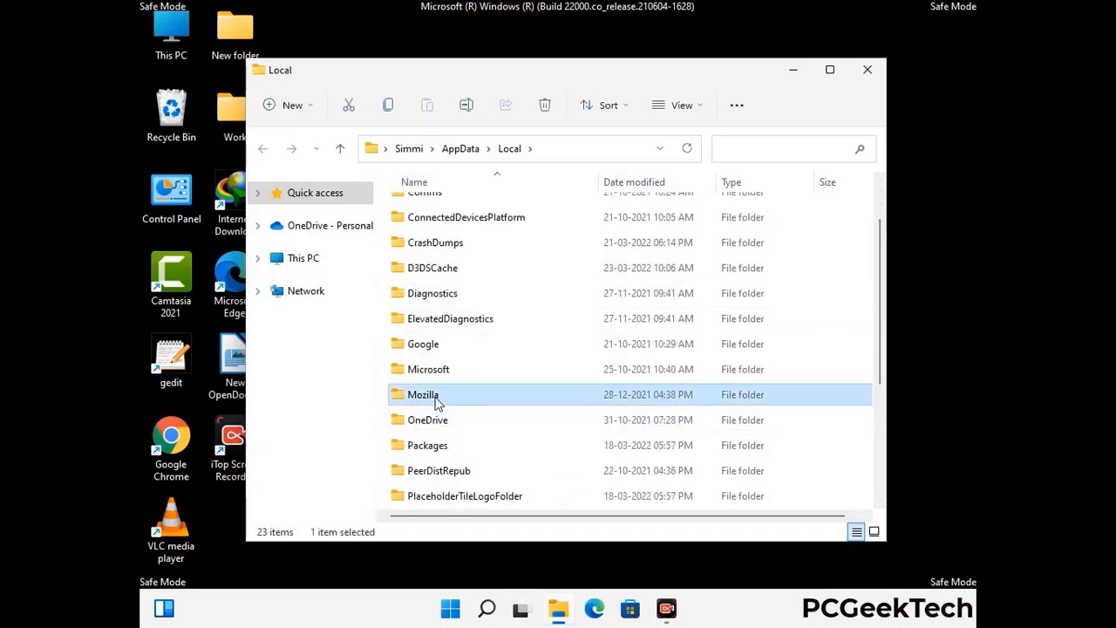
pyautogui.click(543, 112)
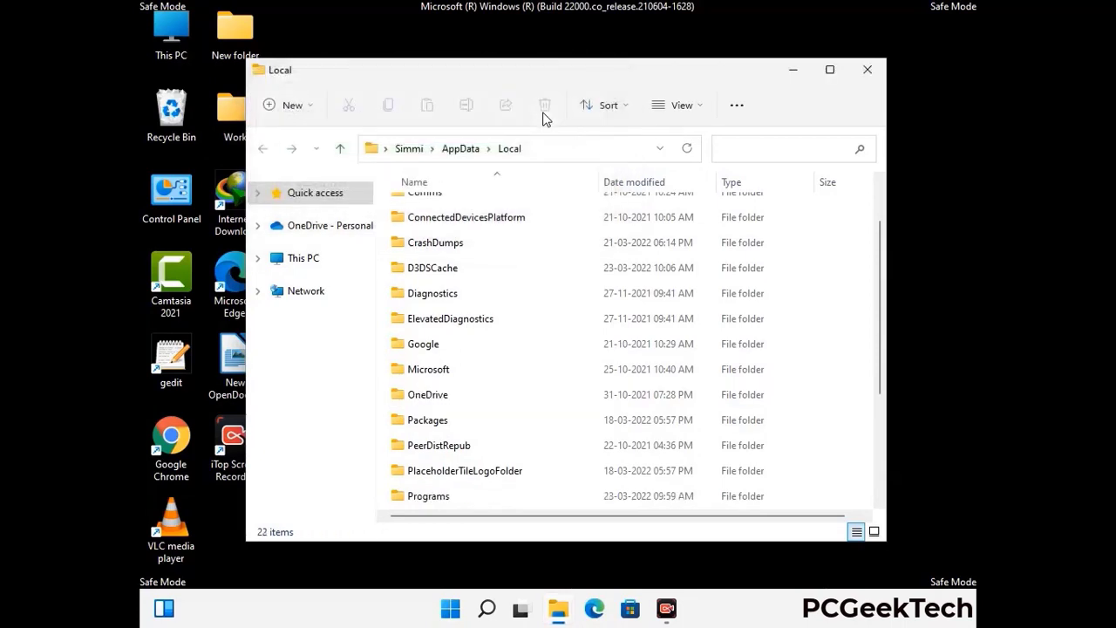
pyautogui.click(869, 79)
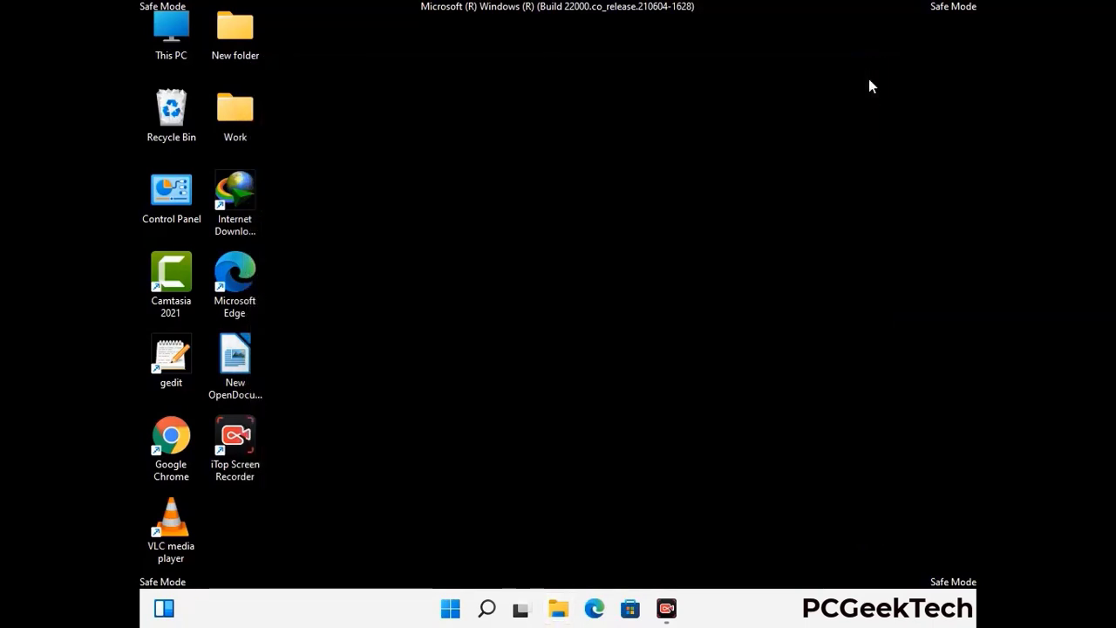
# Step: Open the ProgramData folder by running %ProgramData%
pyautogui.press('super+r')
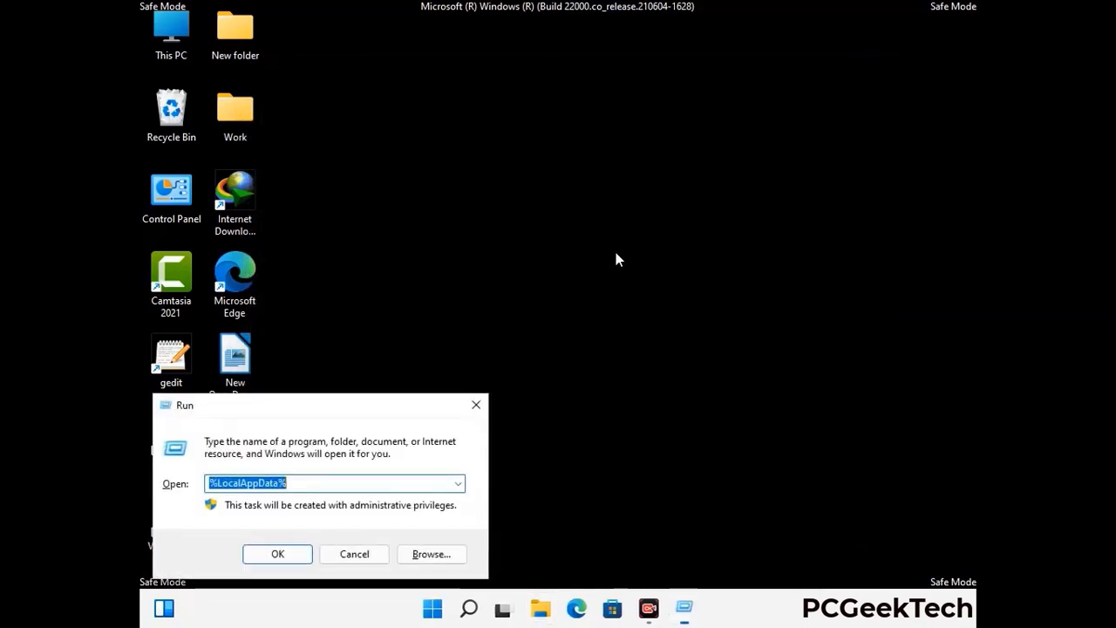
pyautogui.moveTo(307, 403); pyautogui.dragTo(510, 228)
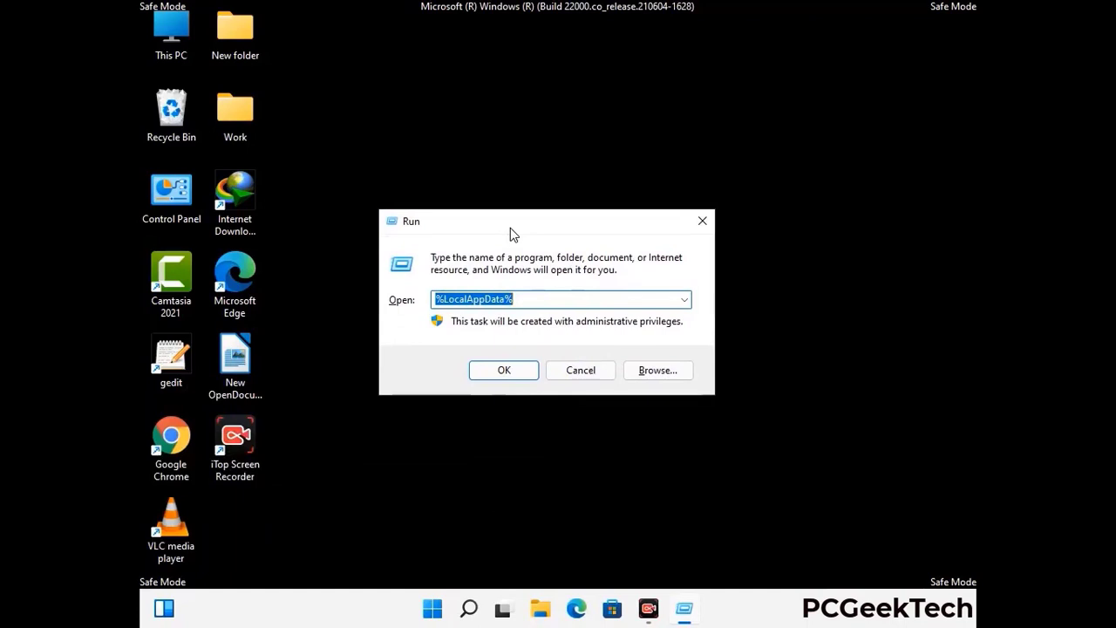
pyautogui.write('%')
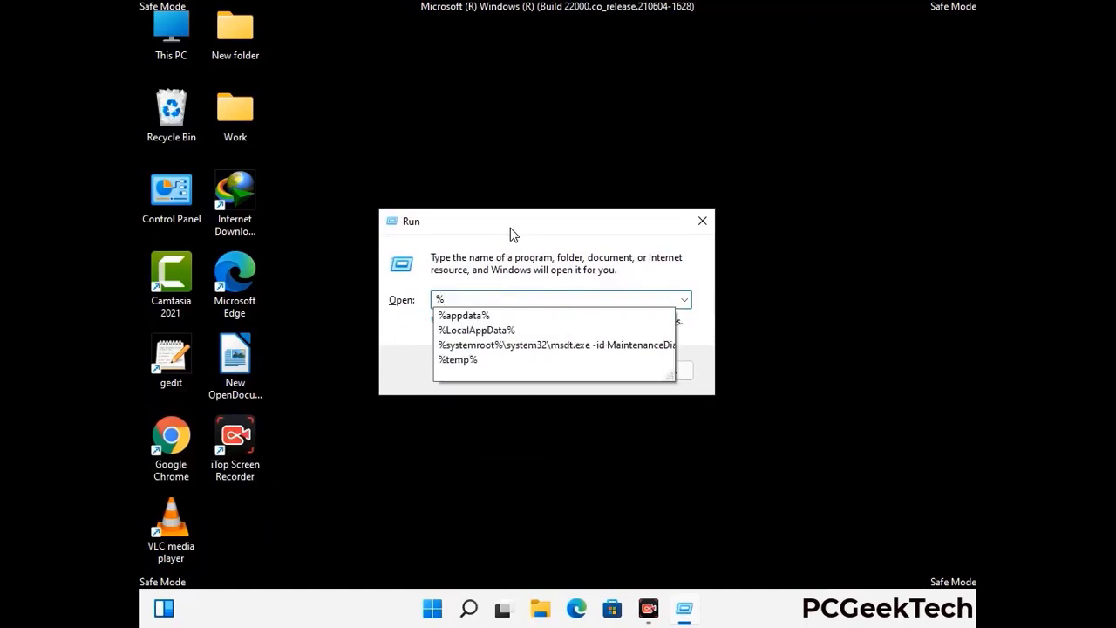
pyautogui.write('ProgramData%')
pyautogui.press('Return')
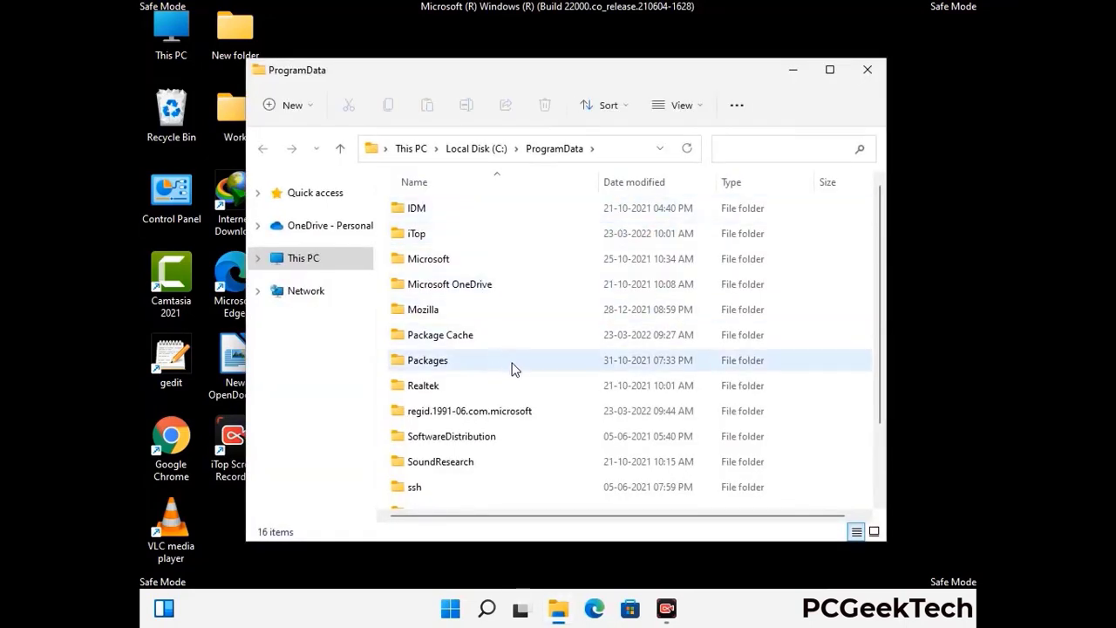
# Step: Delete the Mozilla folder from ProgramData and close the folder window
pyautogui.scroll(-2, 512, 369)
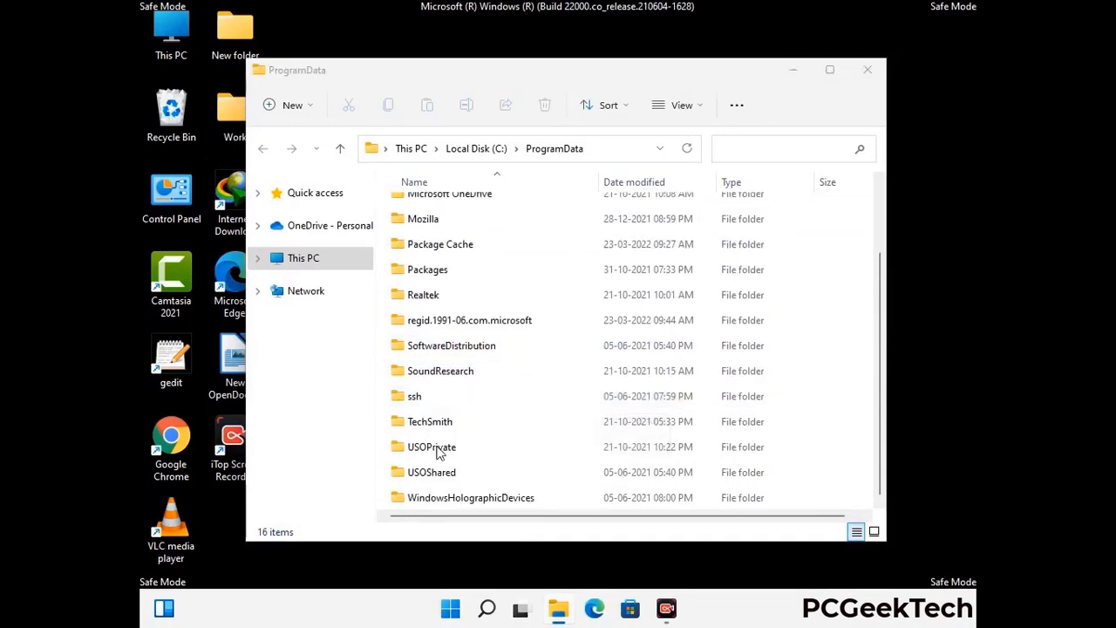
pyautogui.click(443, 219)
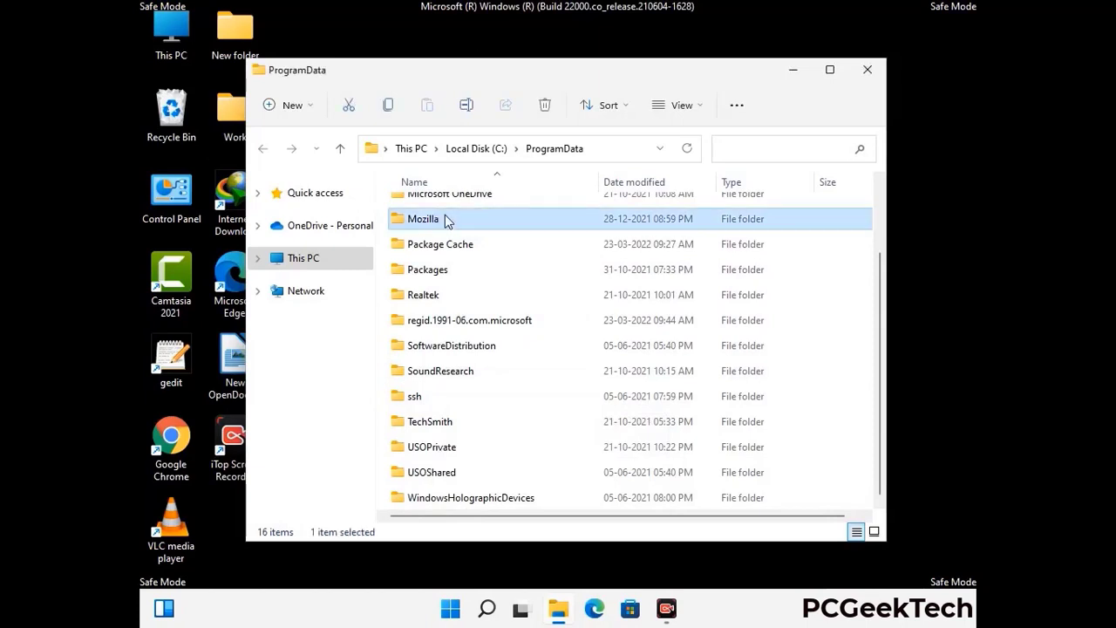
pyautogui.click(546, 106)
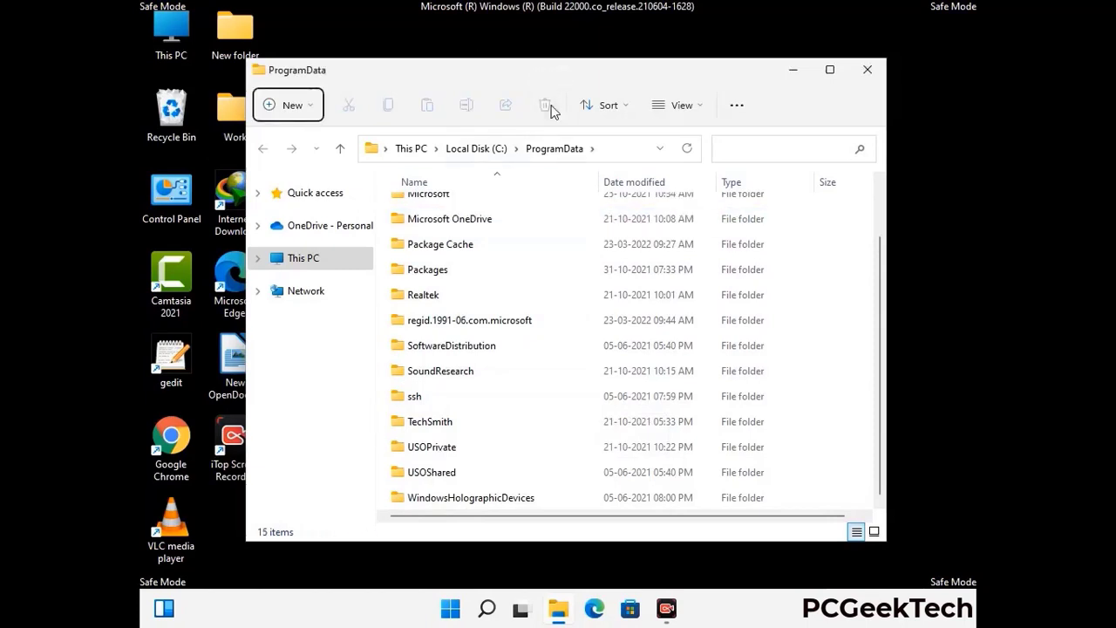
pyautogui.scroll(2, 573, 358)
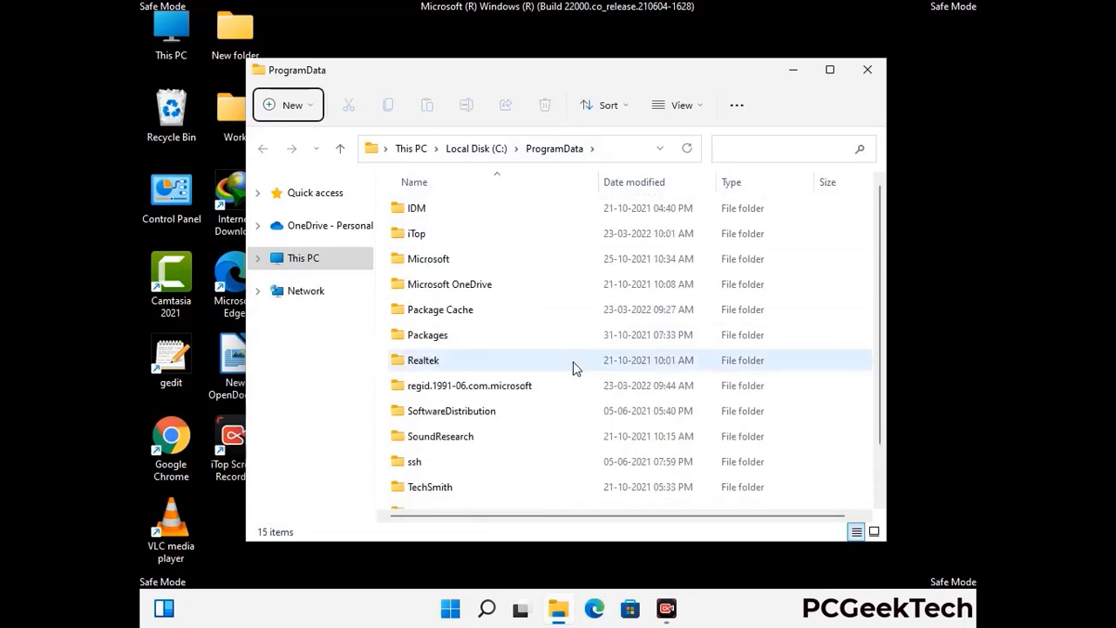
pyautogui.click(870, 69)
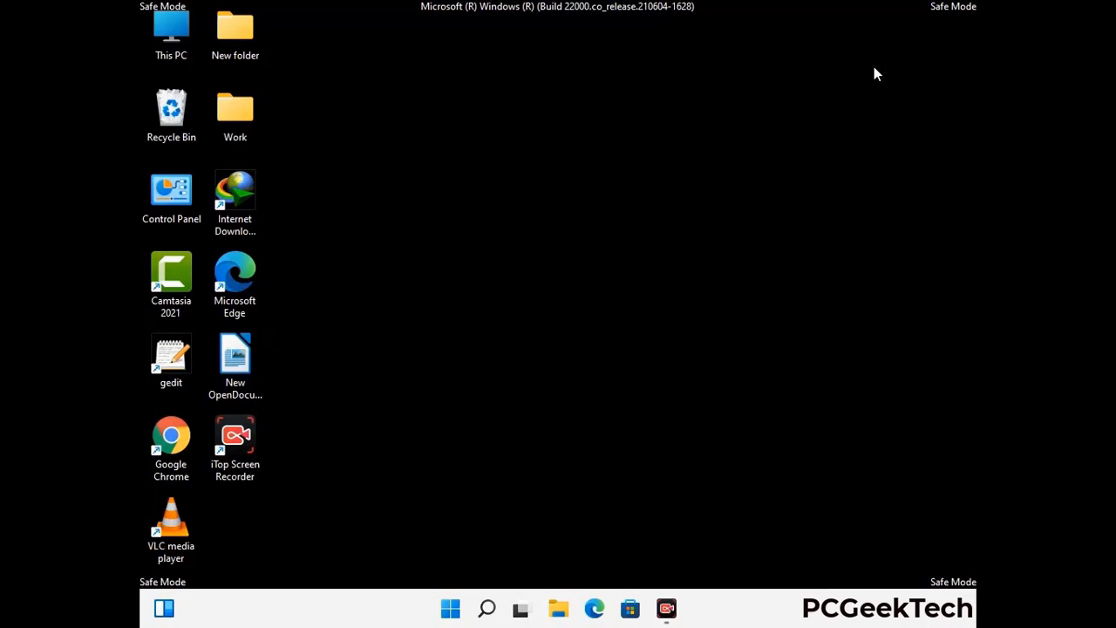
# Step: Open the Windows system folder by running %WinDir%
pyautogui.press('super+r')
pyautogui.moveTo(363, 403); pyautogui.dragTo(582, 227)
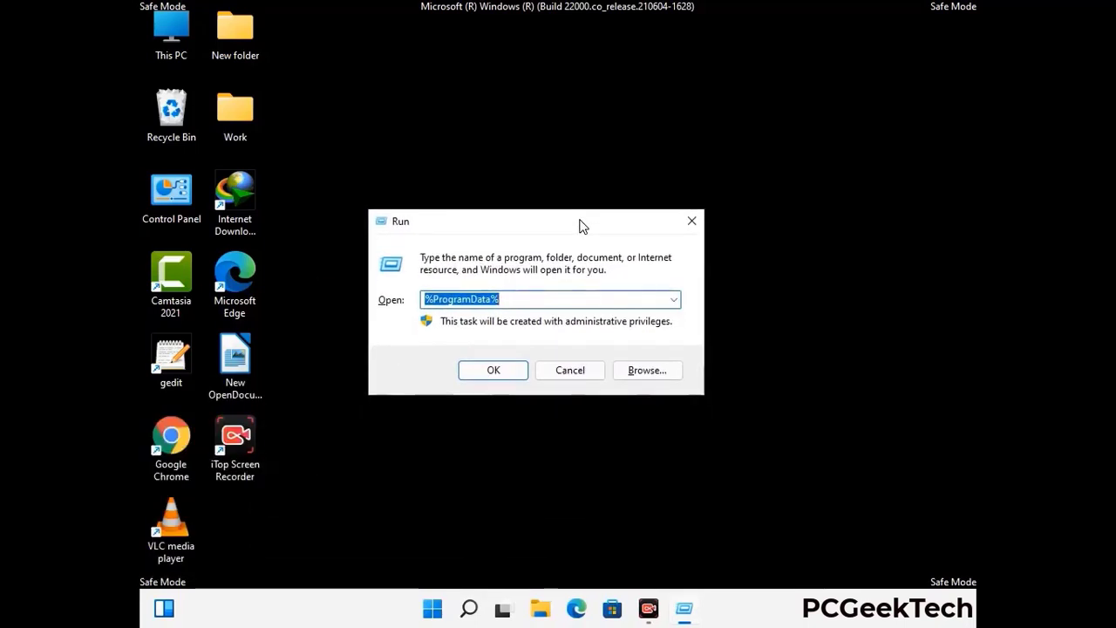
pyautogui.write('%WinDir%')
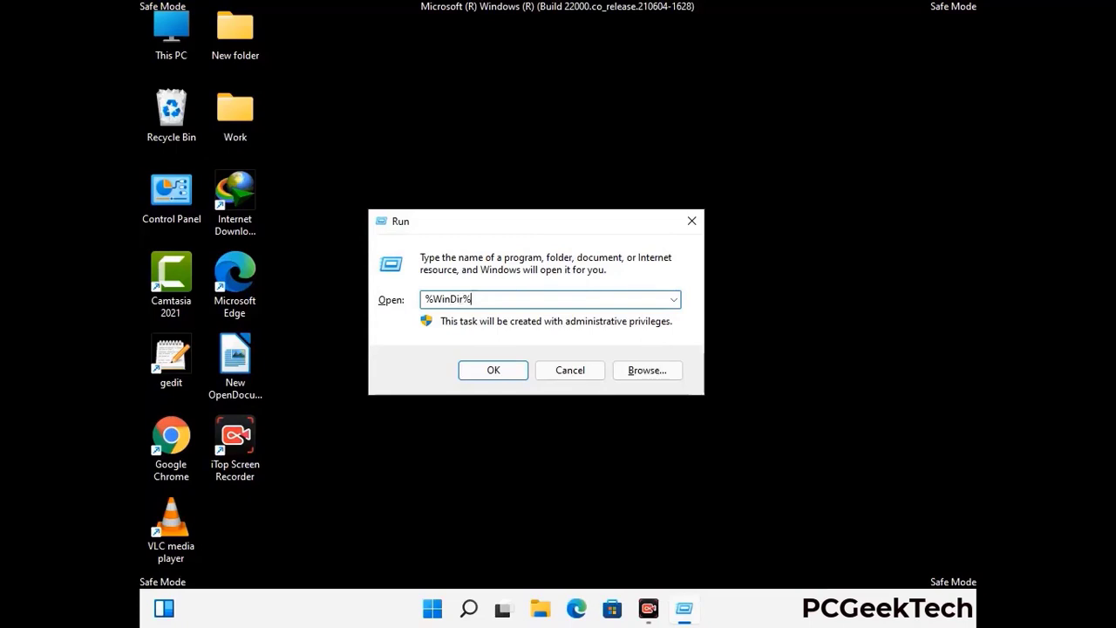
pyautogui.press('Return')
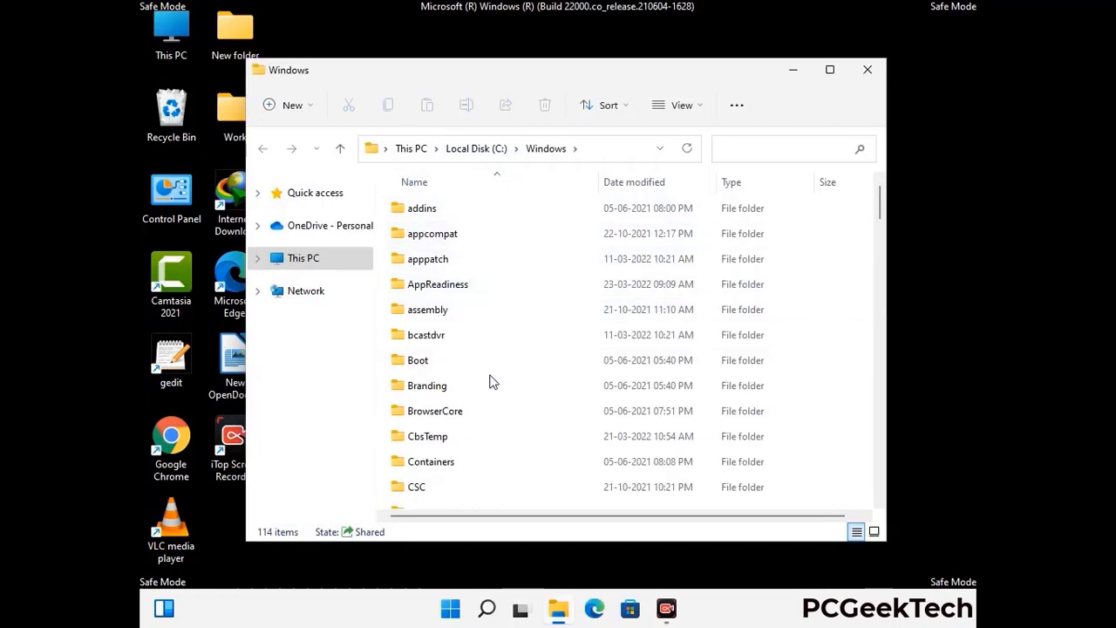
# Step: Look through all folders and files in the Windows folder for unwanted items, closing the window when done
pyautogui.scroll(-2, 489, 375)
pyautogui.scroll(-1, 491, 389)
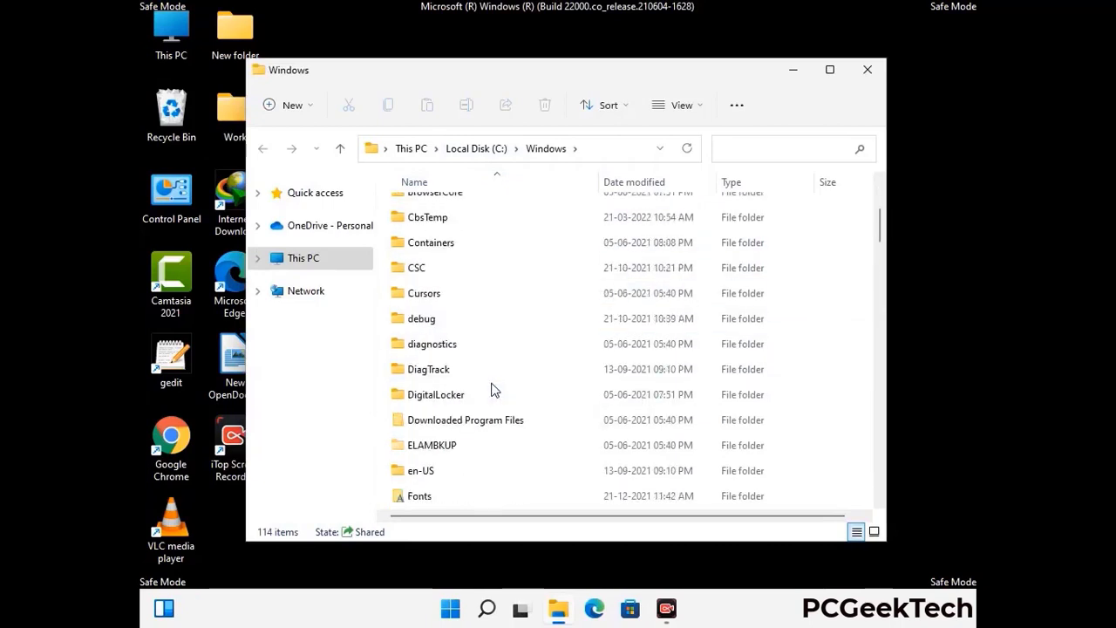
pyautogui.scroll(-1, 491, 389)
pyautogui.scroll(-4, 491, 389)
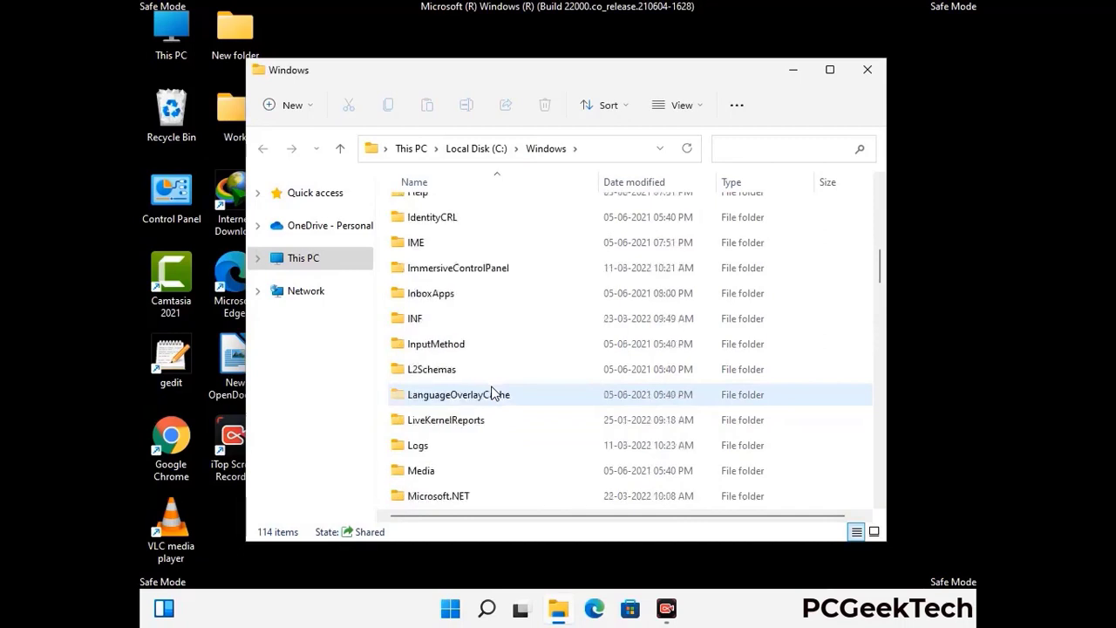
pyautogui.scroll(-1, 492, 392)
pyautogui.scroll(-6, 491, 392)
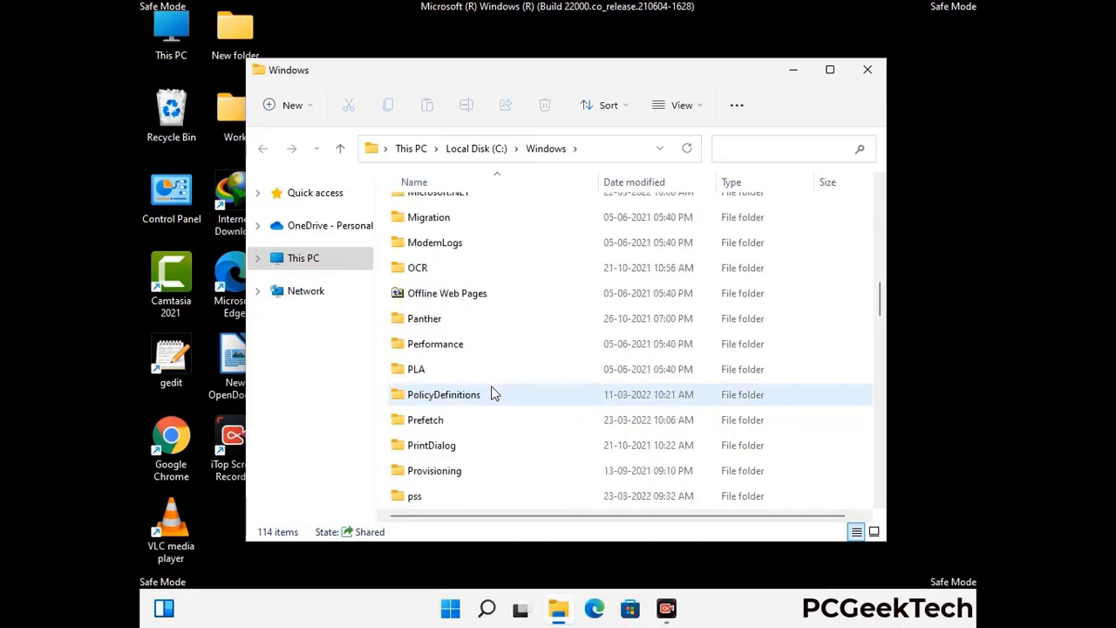
pyautogui.scroll(-7, 491, 393)
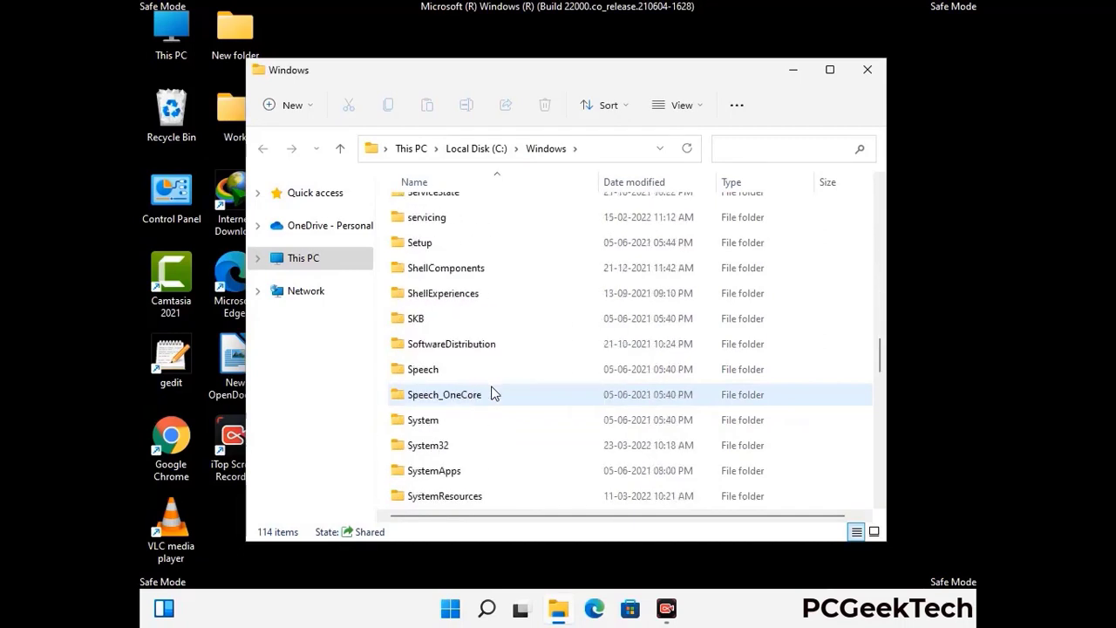
pyautogui.scroll(-11, 492, 392)
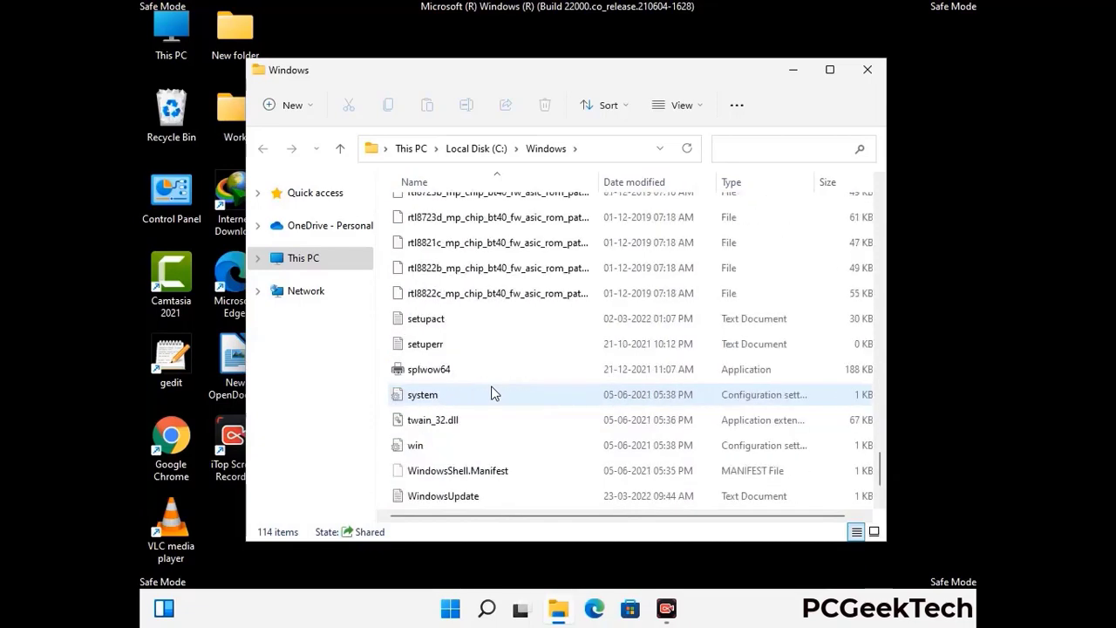
pyautogui.scroll(-1, 491, 393)
pyautogui.scroll(15, 491, 392)
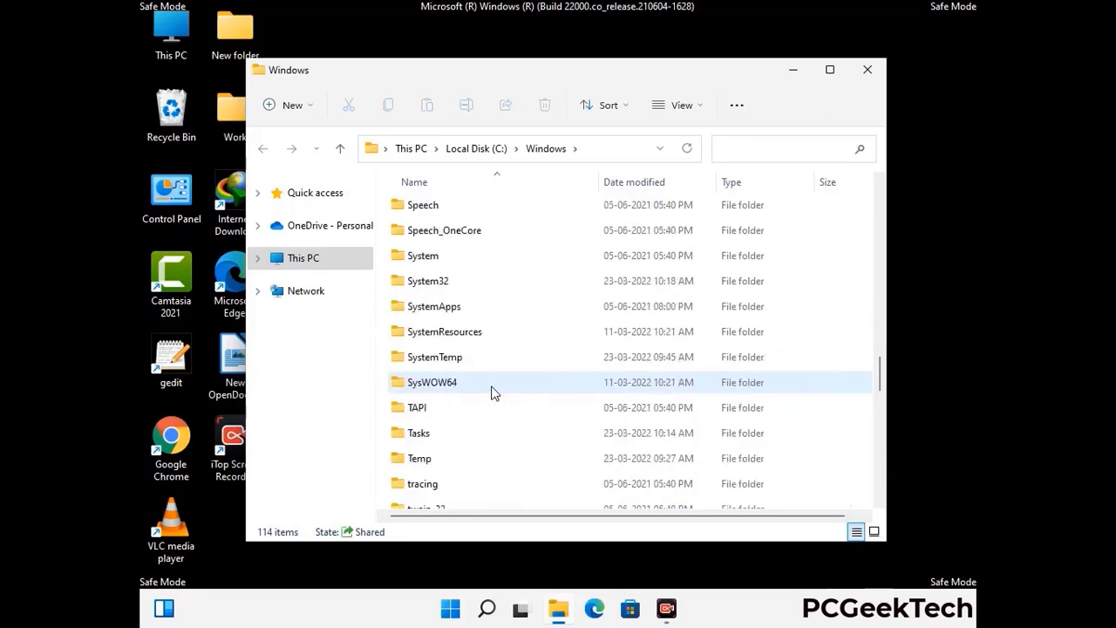
pyautogui.scroll(3, 492, 392)
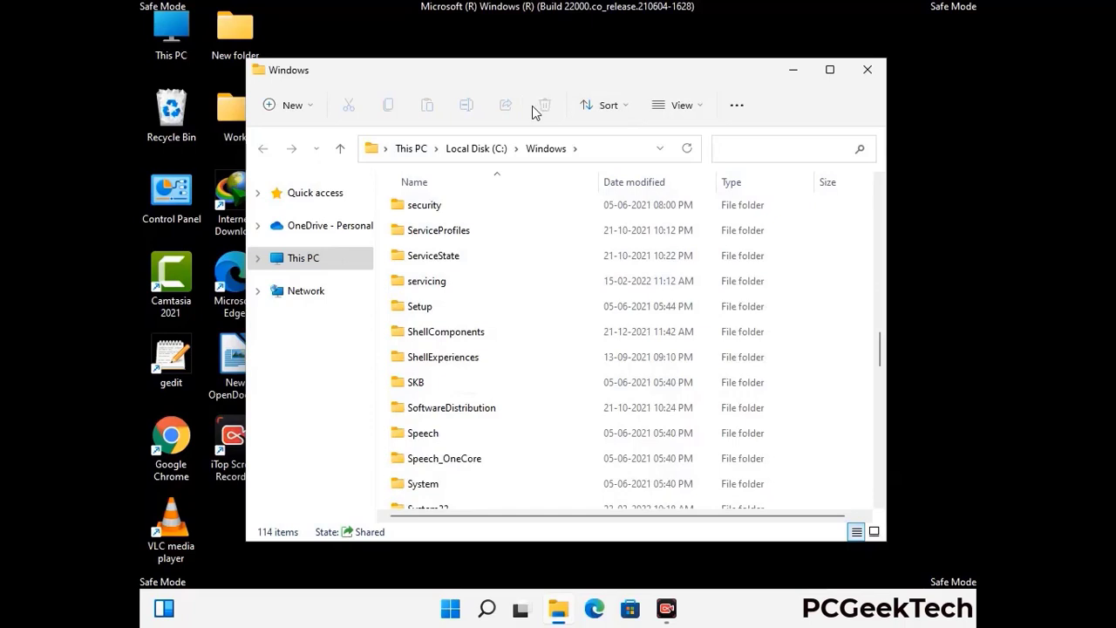
pyautogui.click(868, 70)
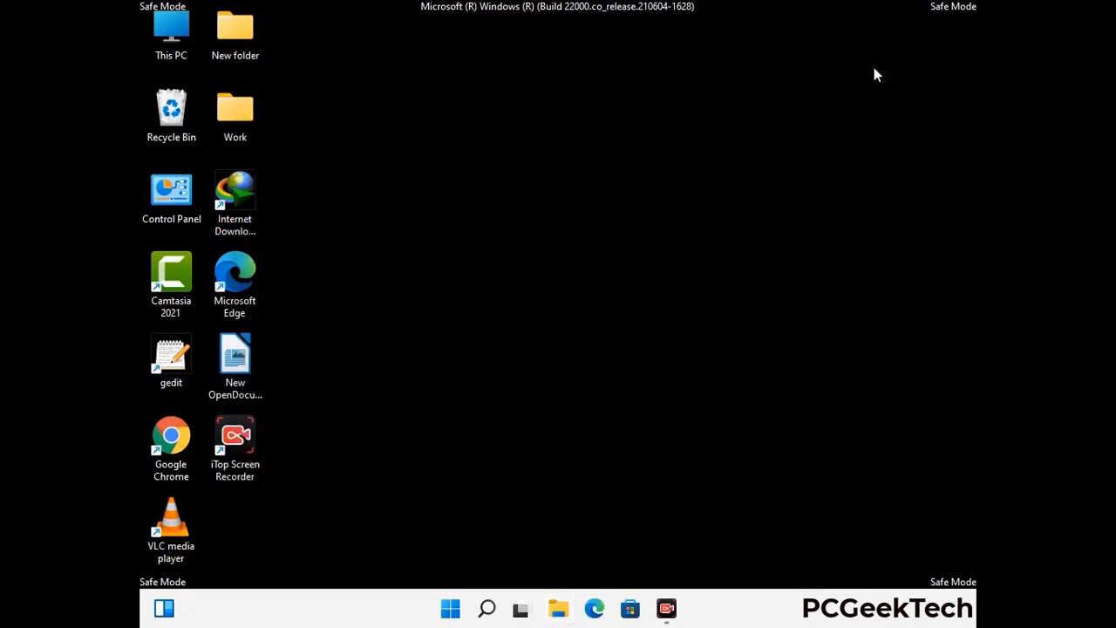
# Step: Open the temporary files folder by running %temp%
pyautogui.press('super+r')
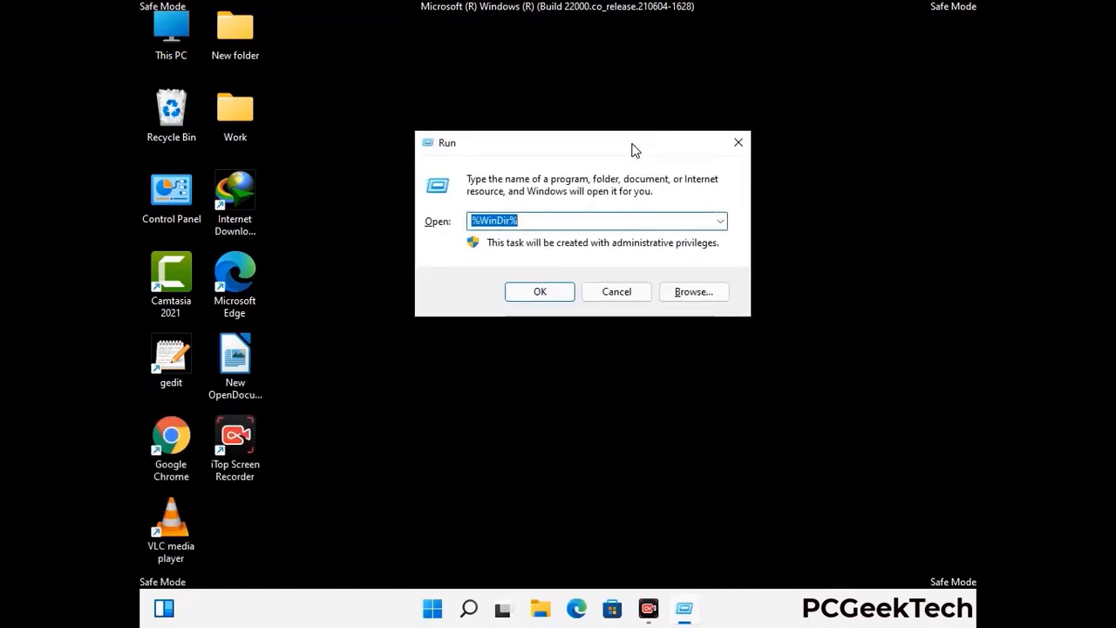
pyautogui.write('%tem')
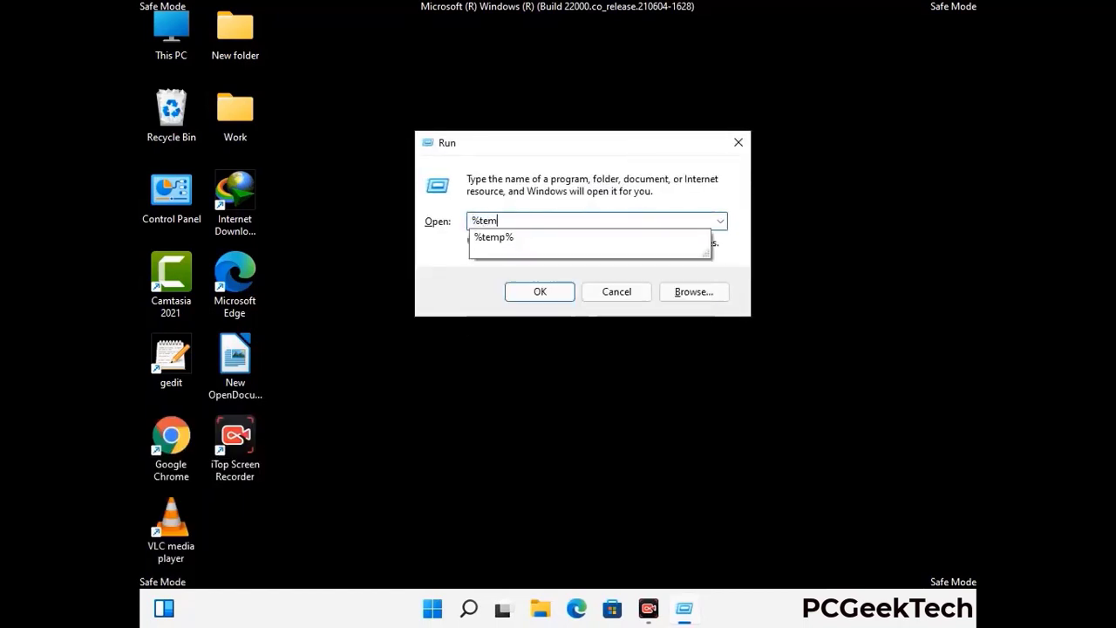
pyautogui.write('p%')
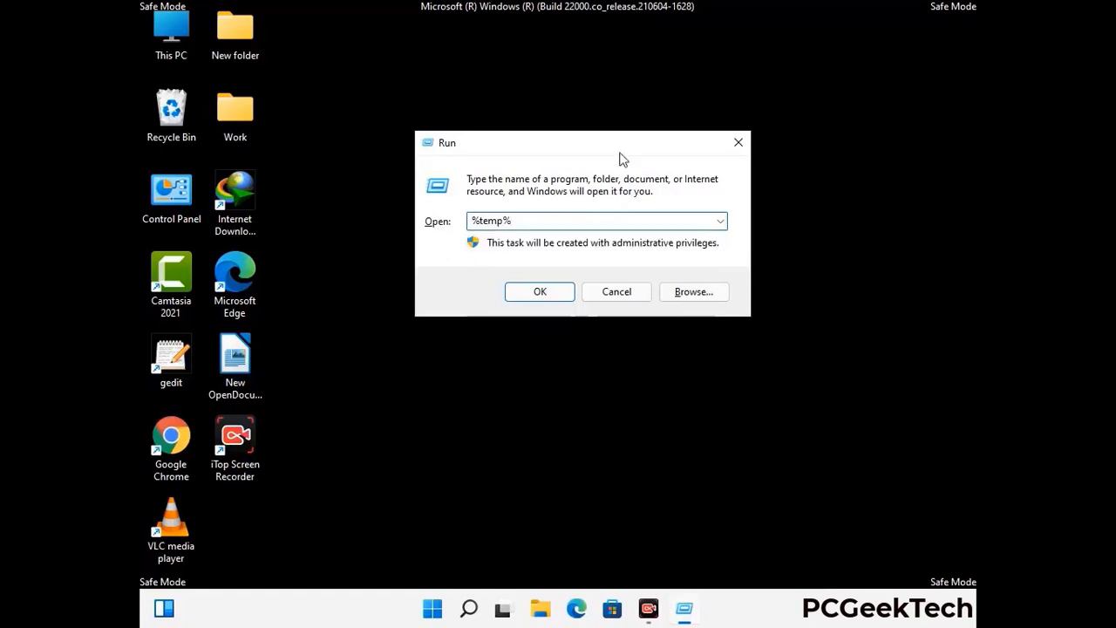
pyautogui.click(557, 290)
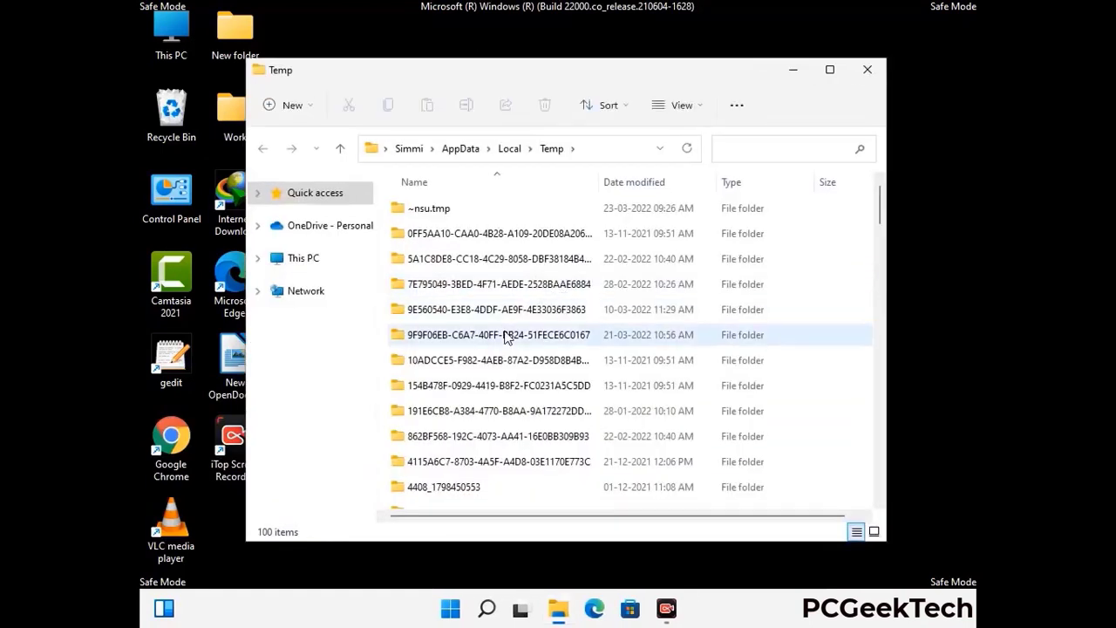
# Step: Delete all files and folders in the Temp folder and close its window
pyautogui.click(506, 337)
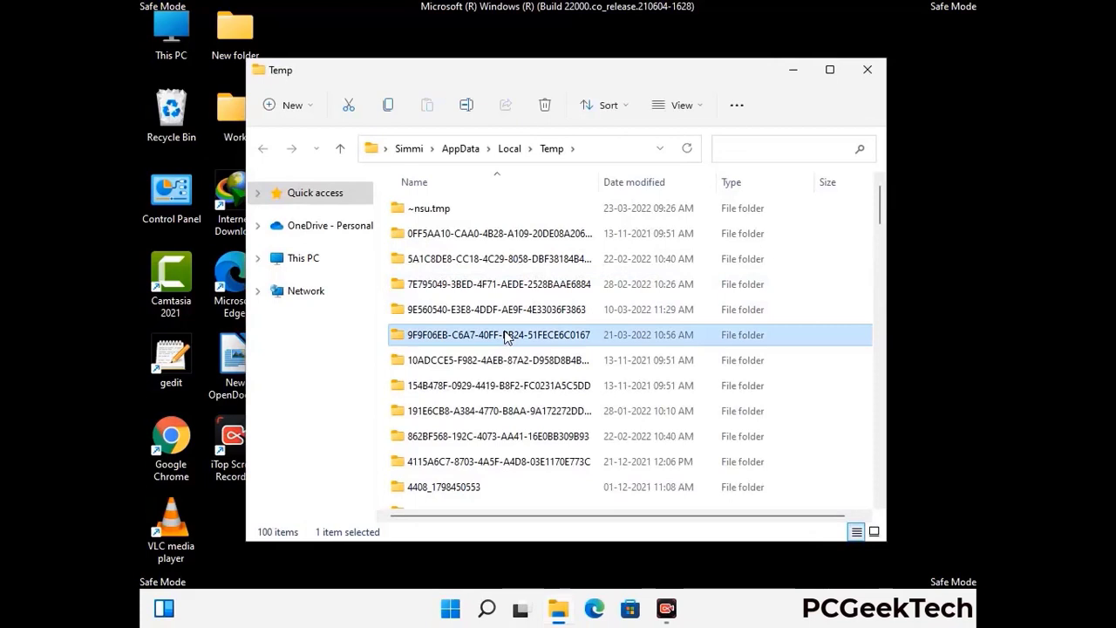
pyautogui.hotkey('ctrl', 'a')
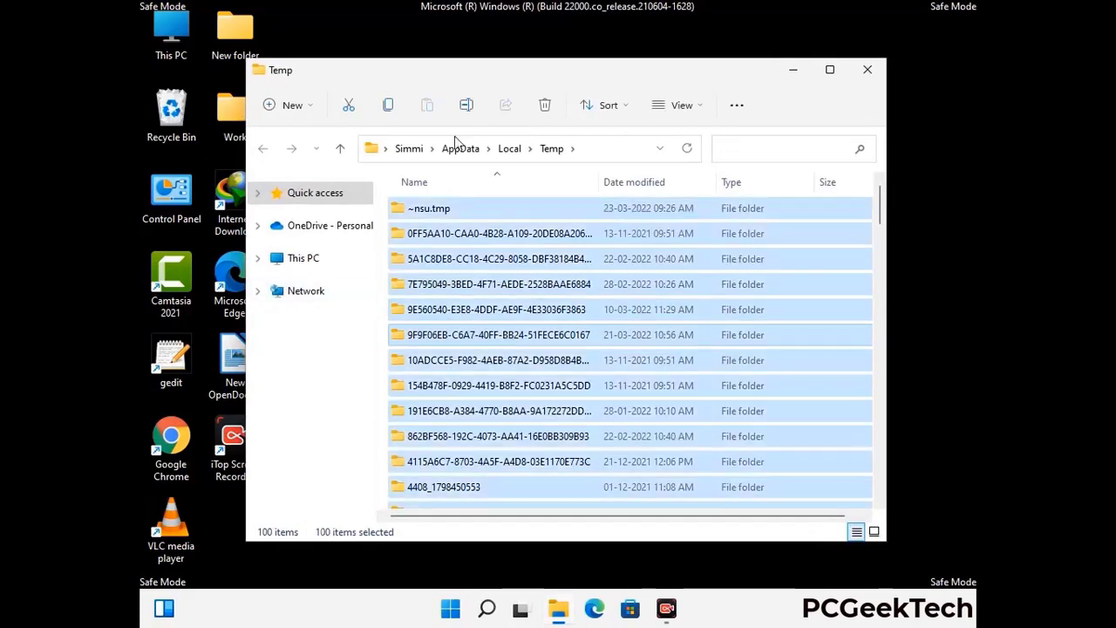
pyautogui.click(548, 105)
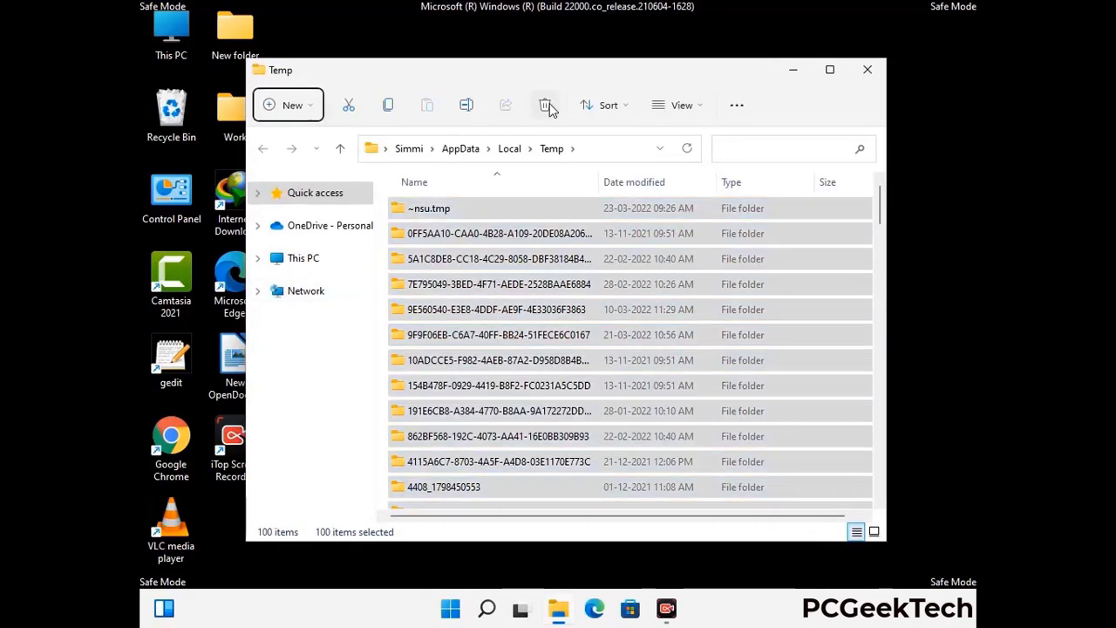
pyautogui.click(867, 70)
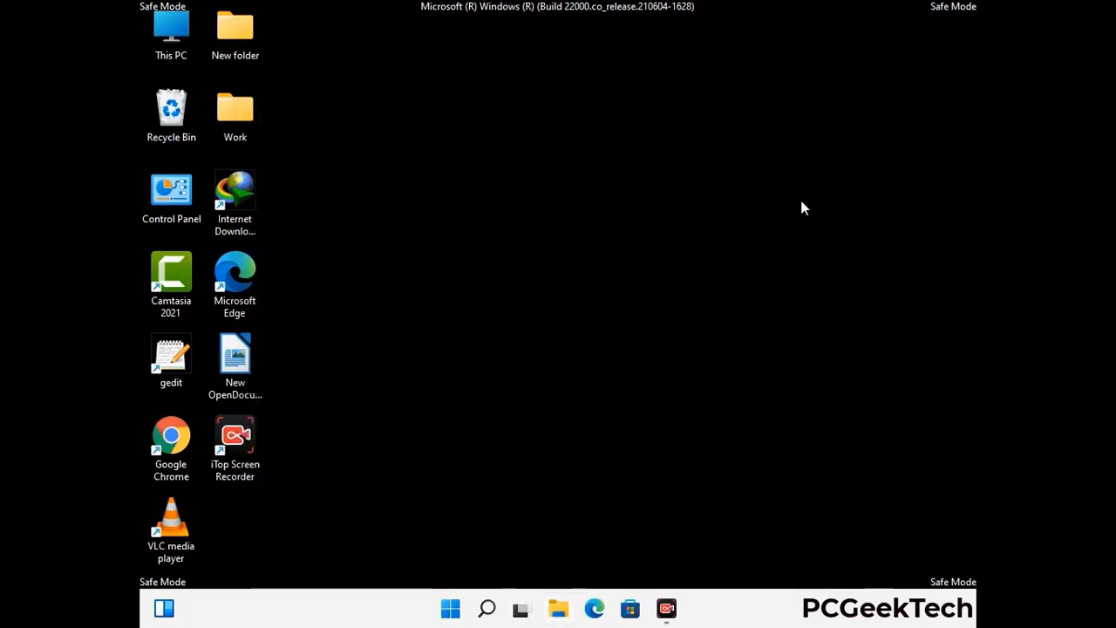
# Step: Enter temp as the Run command for the system temporary files folder
pyautogui.press('super+r')
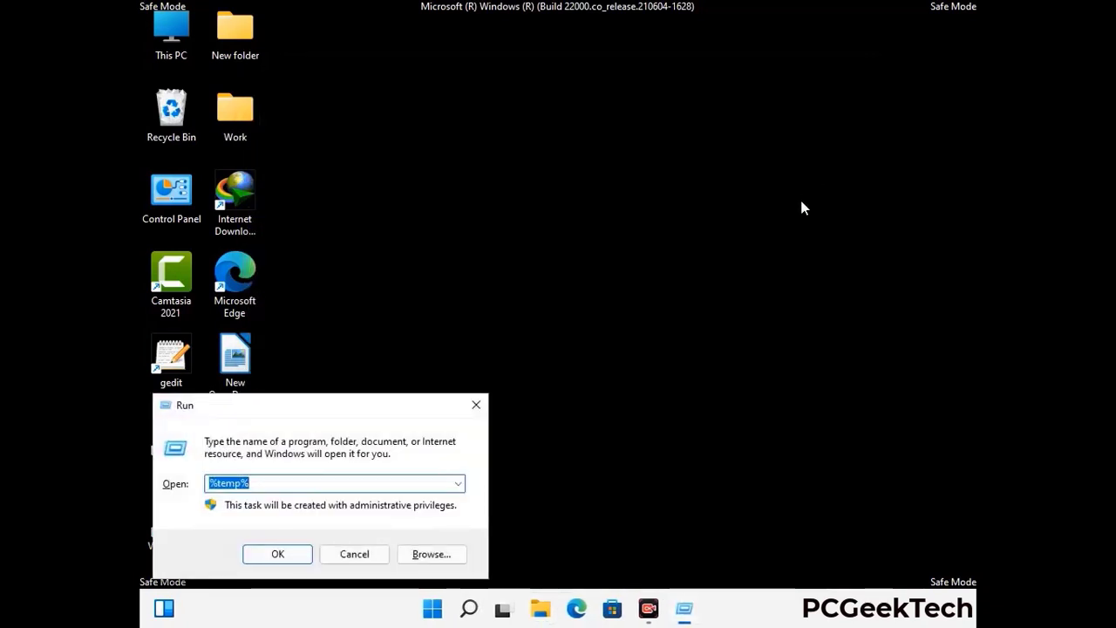
pyautogui.moveTo(379, 405); pyautogui.dragTo(637, 163)
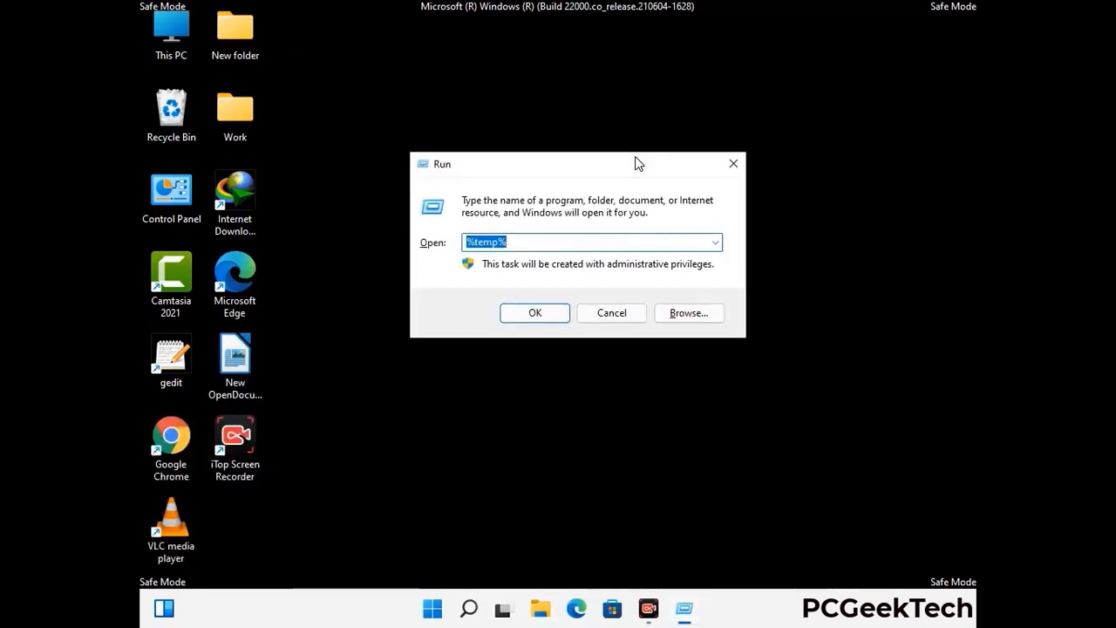
pyautogui.write('temp')
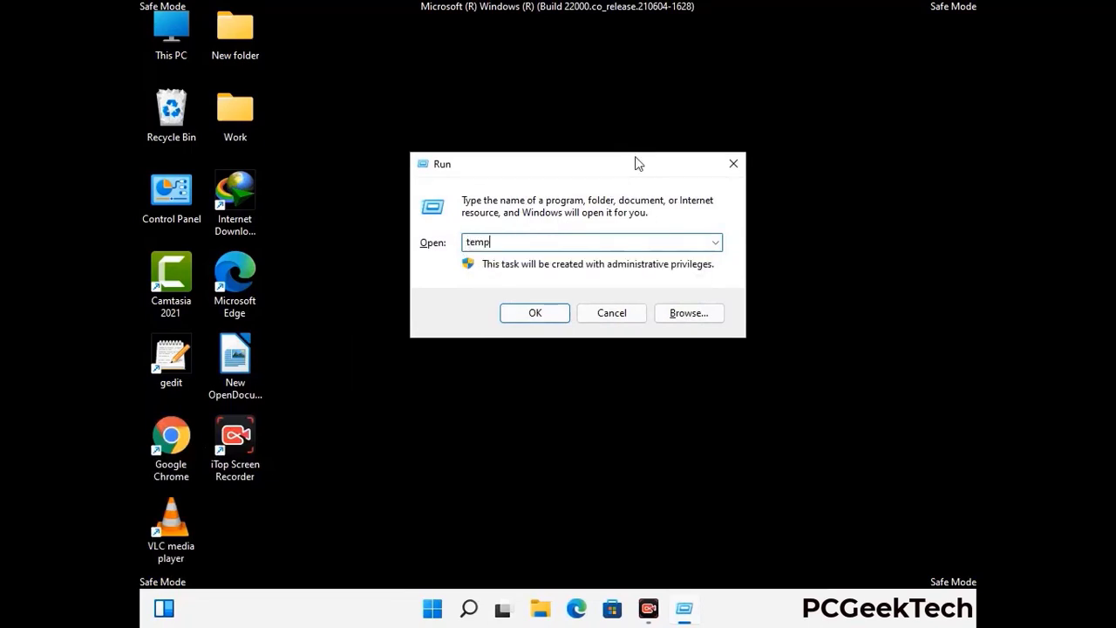
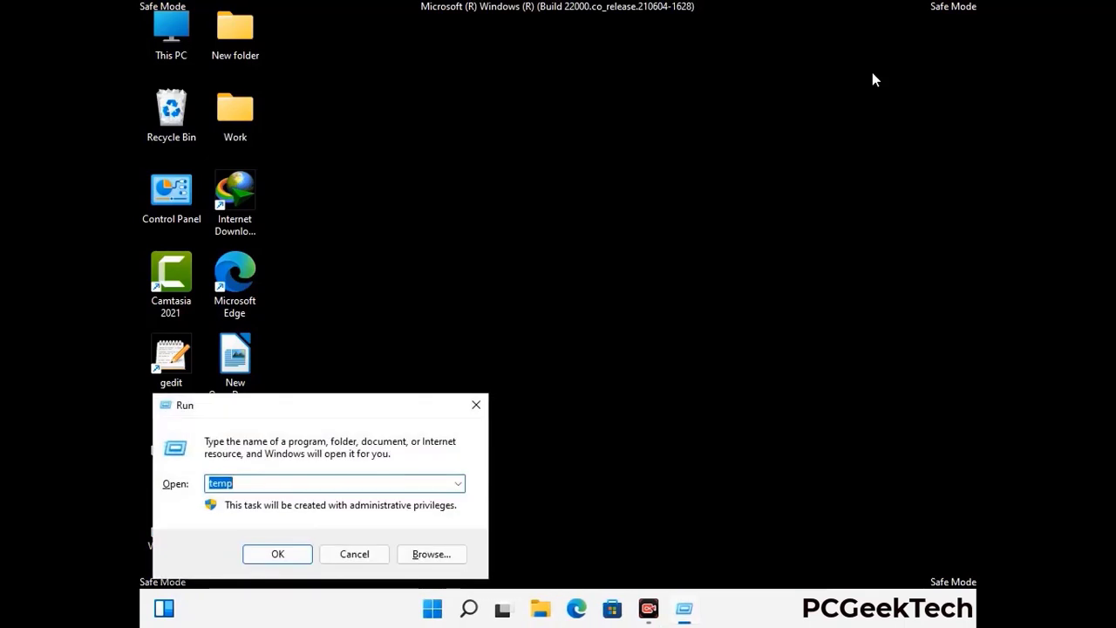
# Step: Open the Registry Editor by running regedit
pyautogui.moveTo(349, 415); pyautogui.dragTo(579, 140)
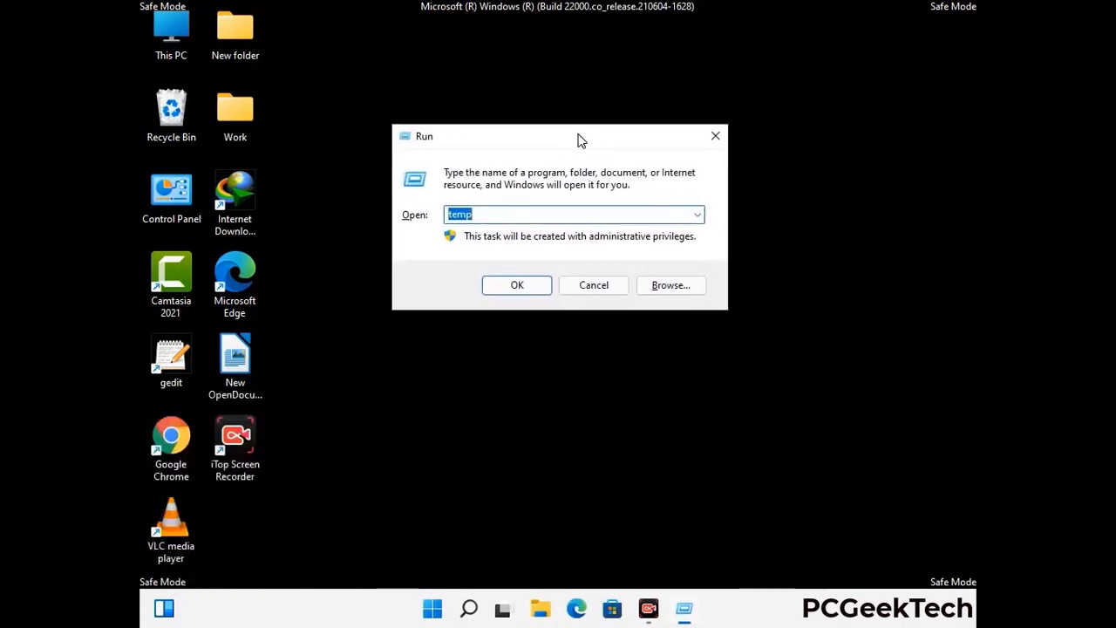
pyautogui.write('regedit')
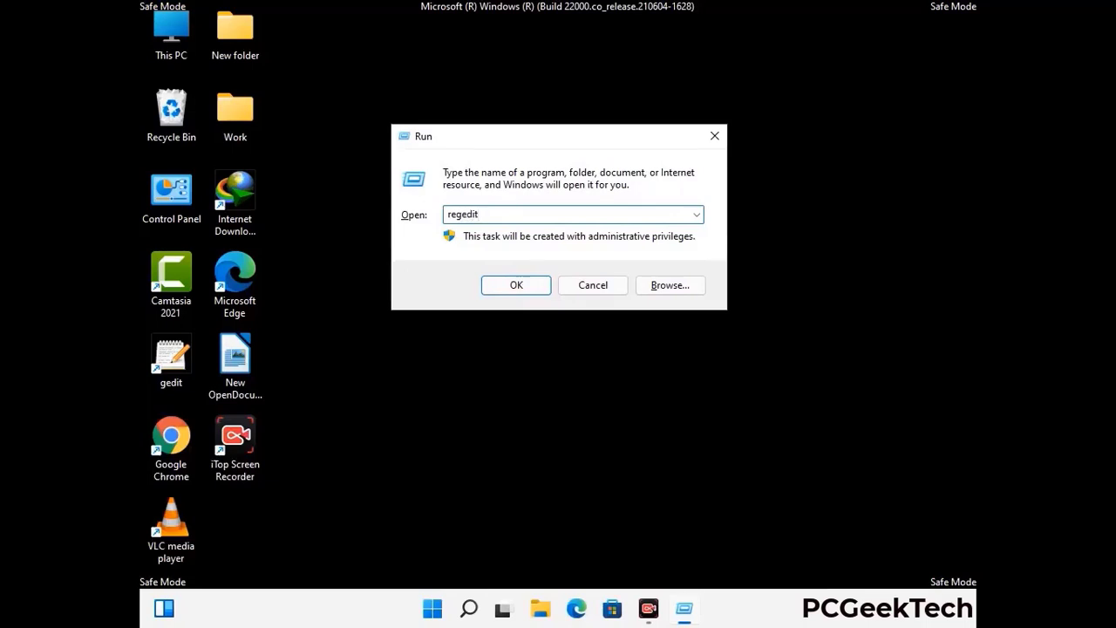
pyautogui.press('Return')
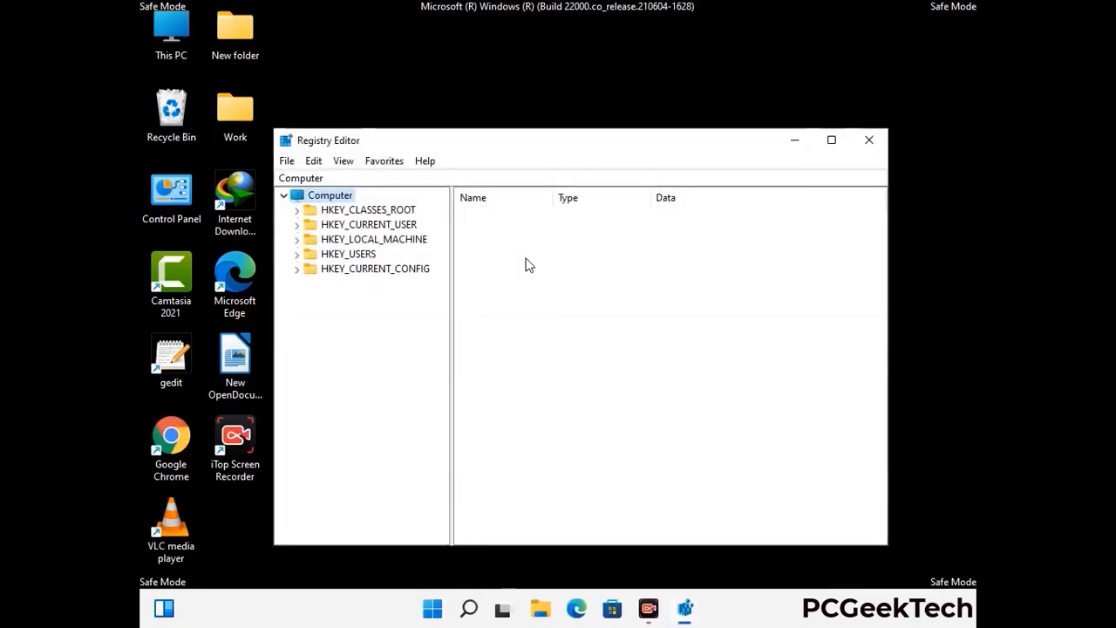
# Step: Expand the registry tree to HKEY_CURRENT_USER\Software\Microsoft
pyautogui.click(373, 239)
pyautogui.click(297, 224)
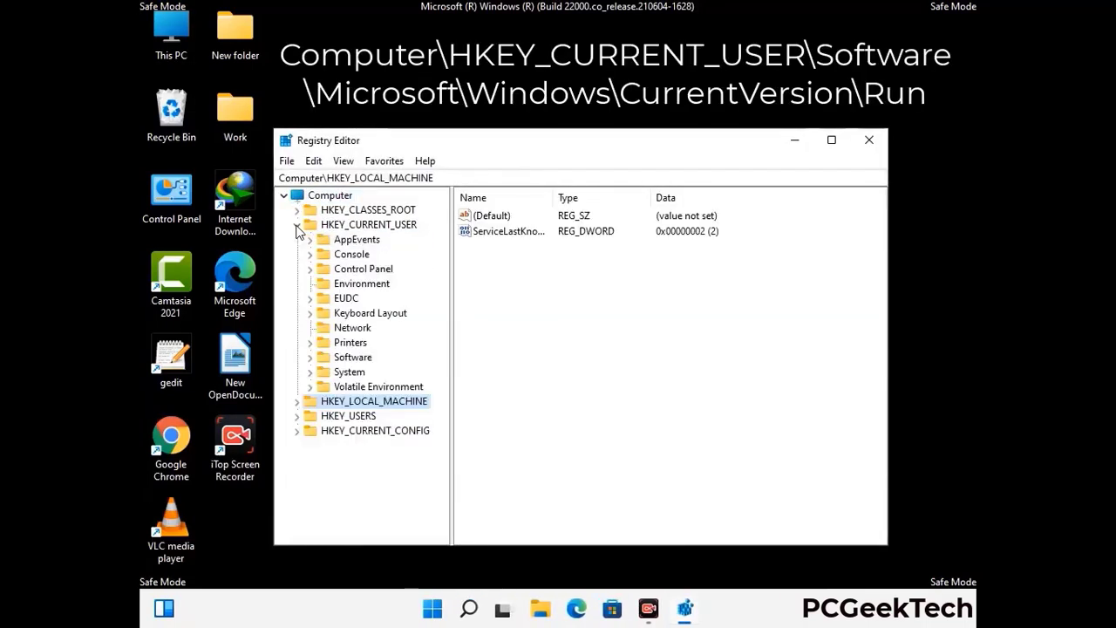
pyautogui.click(349, 359)
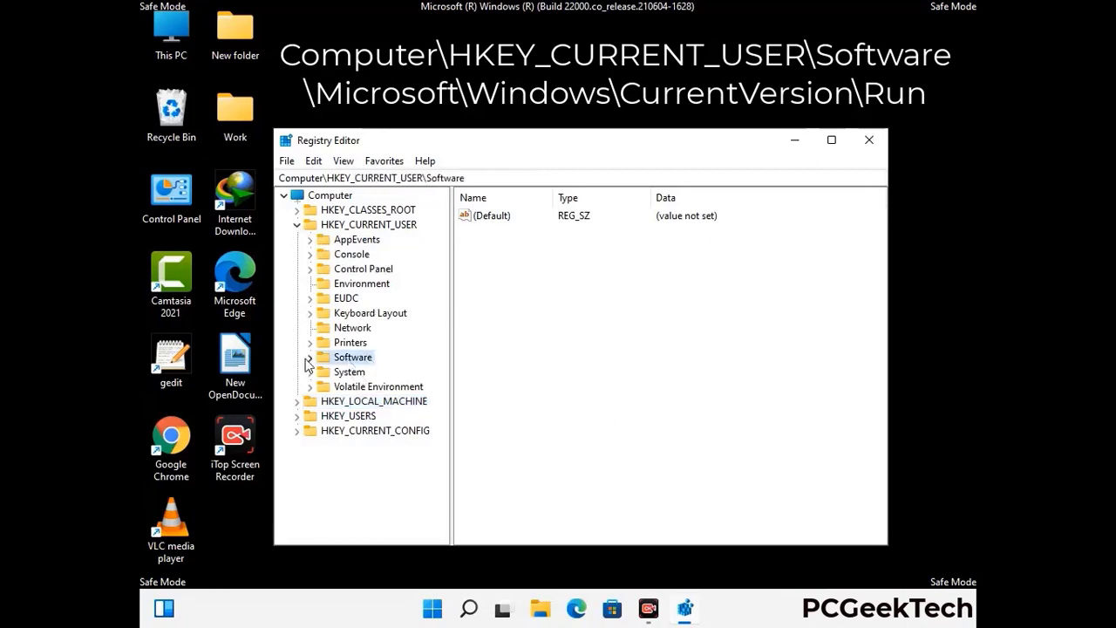
pyautogui.click(307, 359)
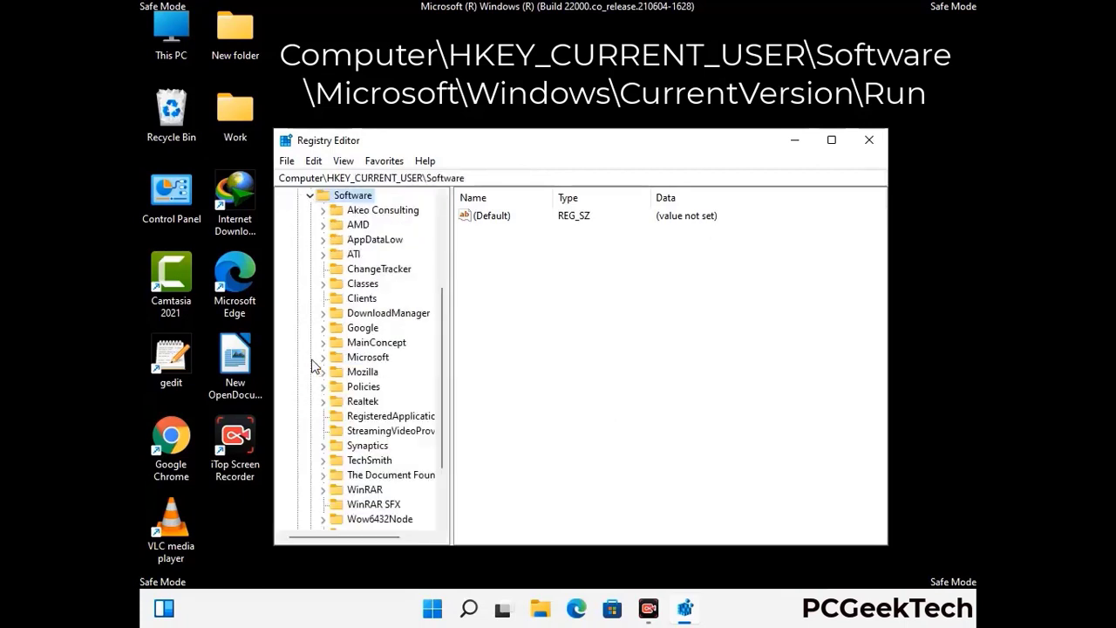
pyautogui.doubleClick(366, 359)
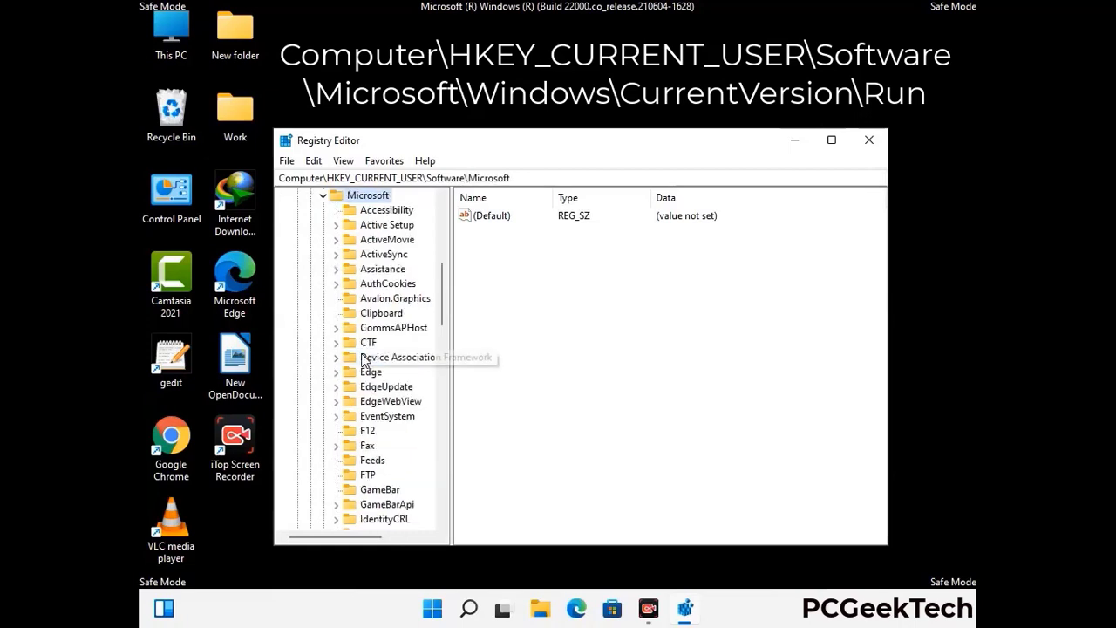
# Step: Expand the Windows key under Microsoft and its CurrentVersion subkey
pyautogui.scroll(-5, 404, 379)
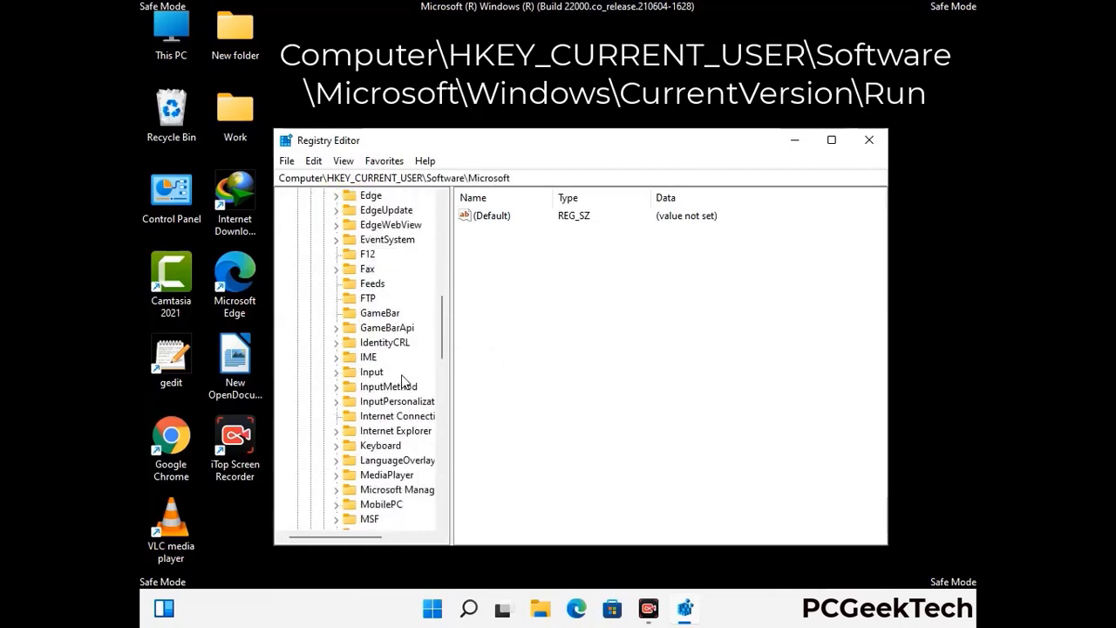
pyautogui.scroll(-3, 404, 381)
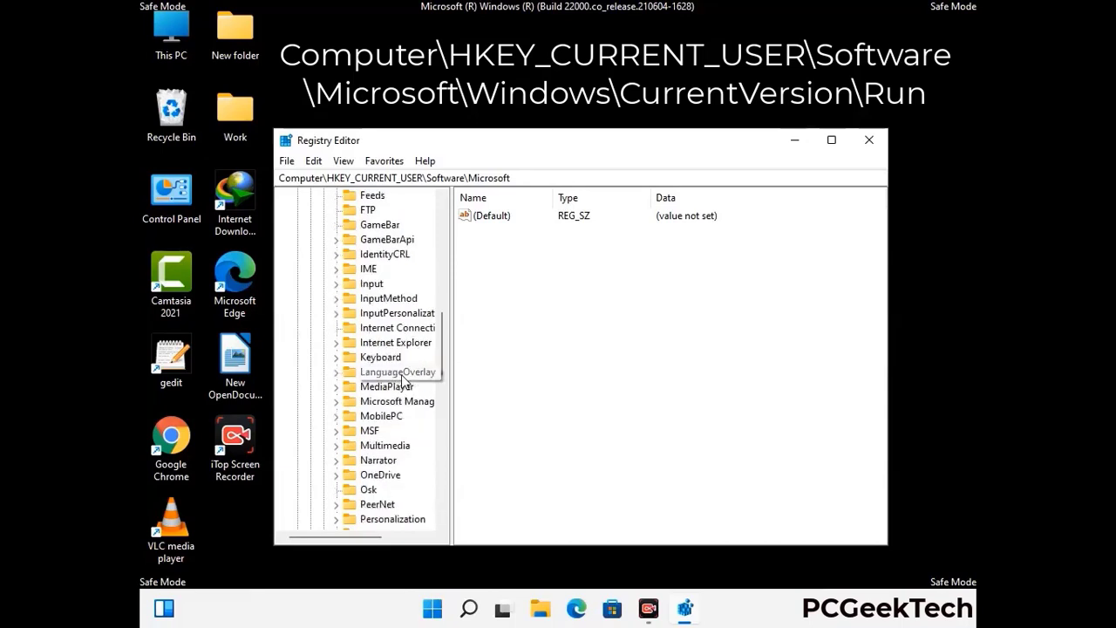
pyautogui.scroll(-6, 404, 381)
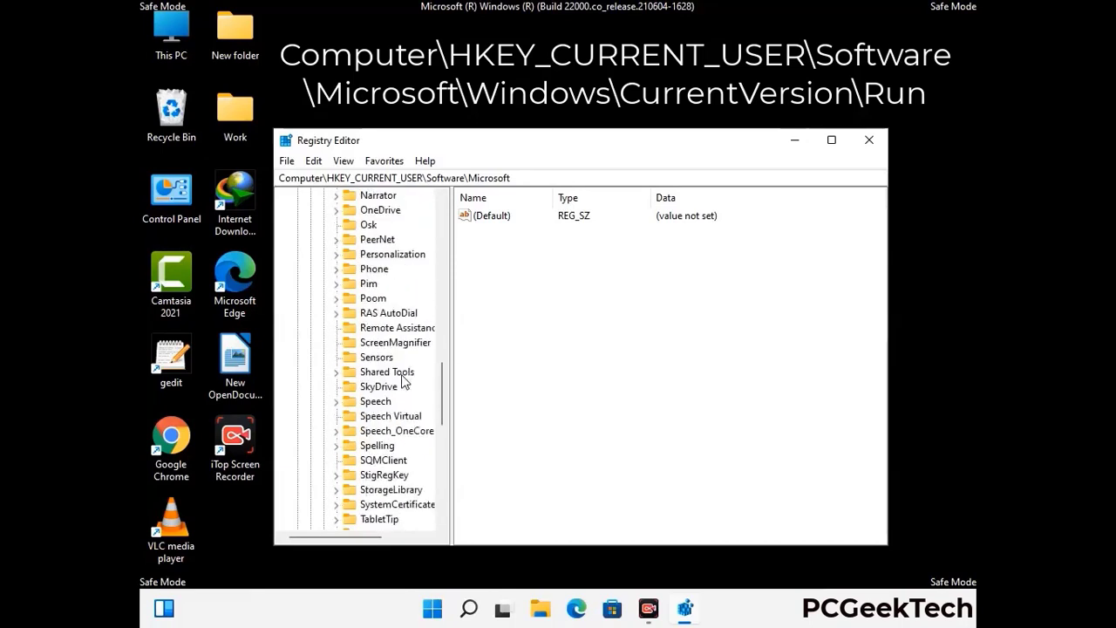
pyautogui.scroll(-3, 404, 381)
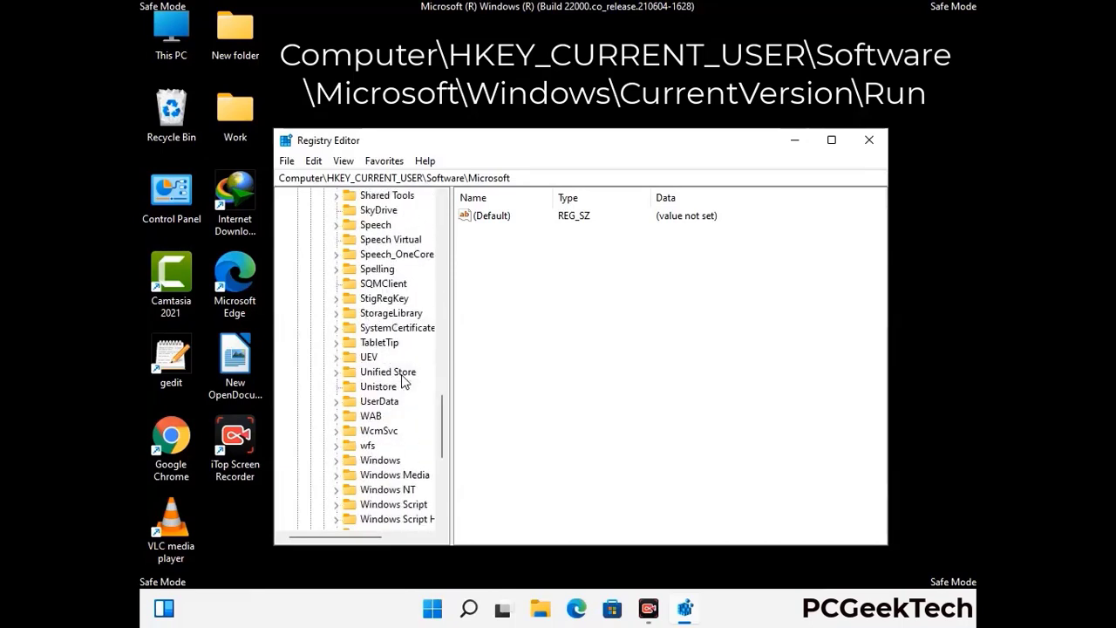
pyautogui.doubleClick(381, 416)
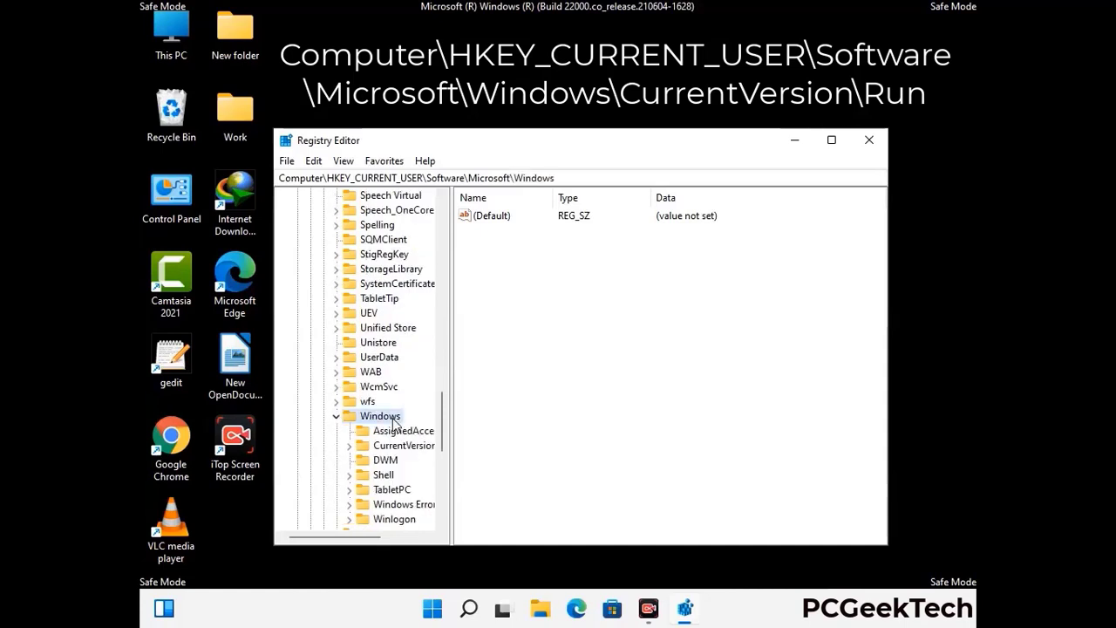
pyautogui.click(405, 403)
pyautogui.doubleClick(405, 404)
# Step: Open the Run key under CurrentVersion to show its startup entries
pyautogui.scroll(-5, 402, 384)
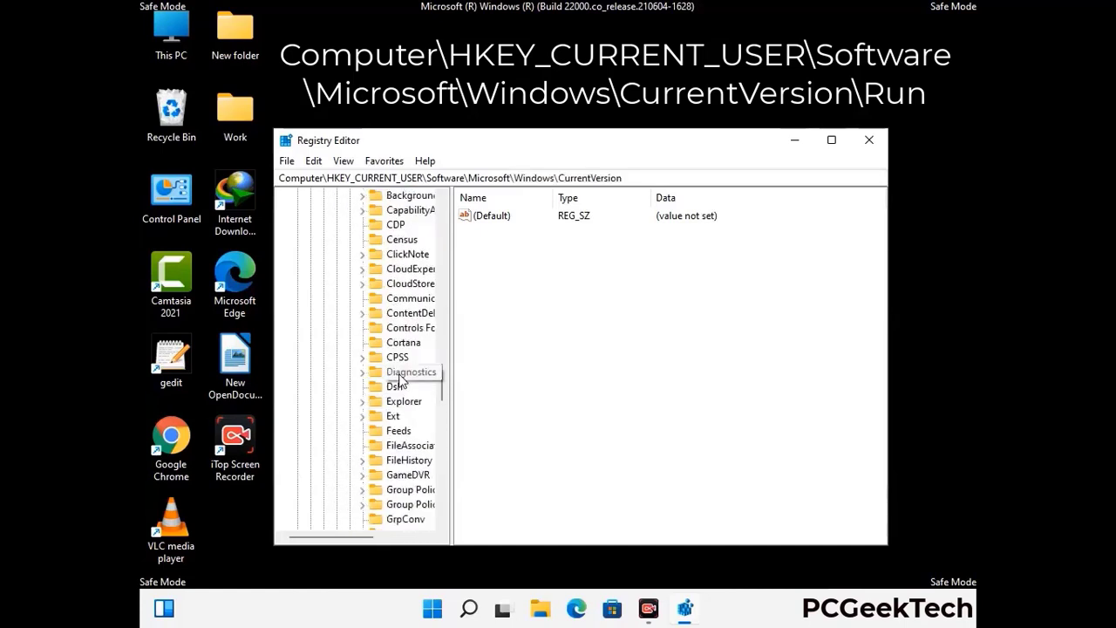
pyautogui.scroll(-4, 400, 379)
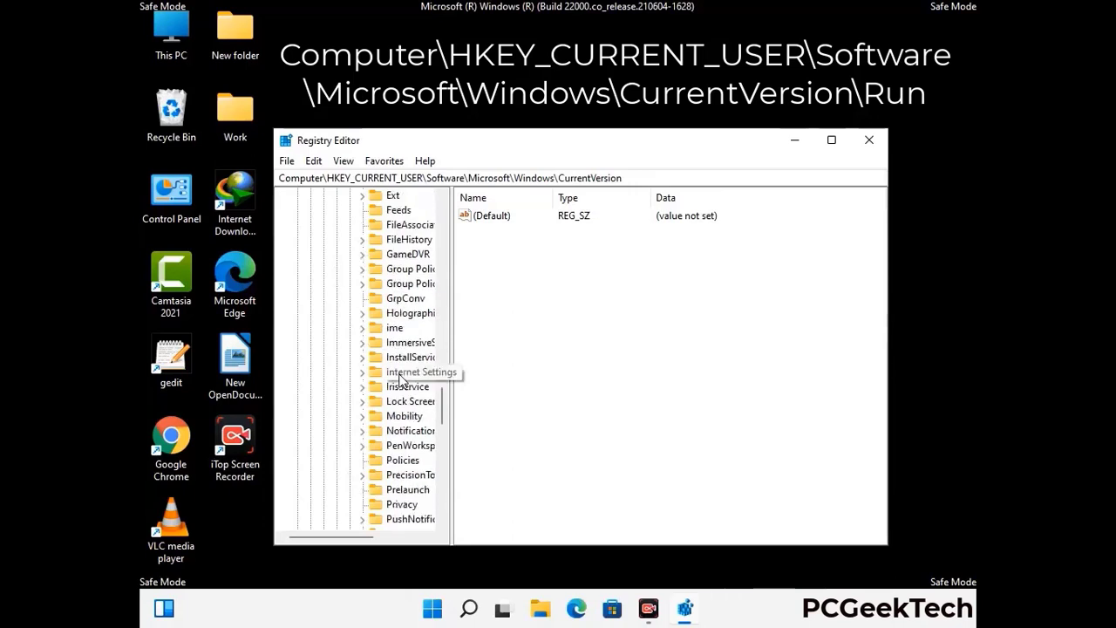
pyautogui.scroll(-1, 400, 381)
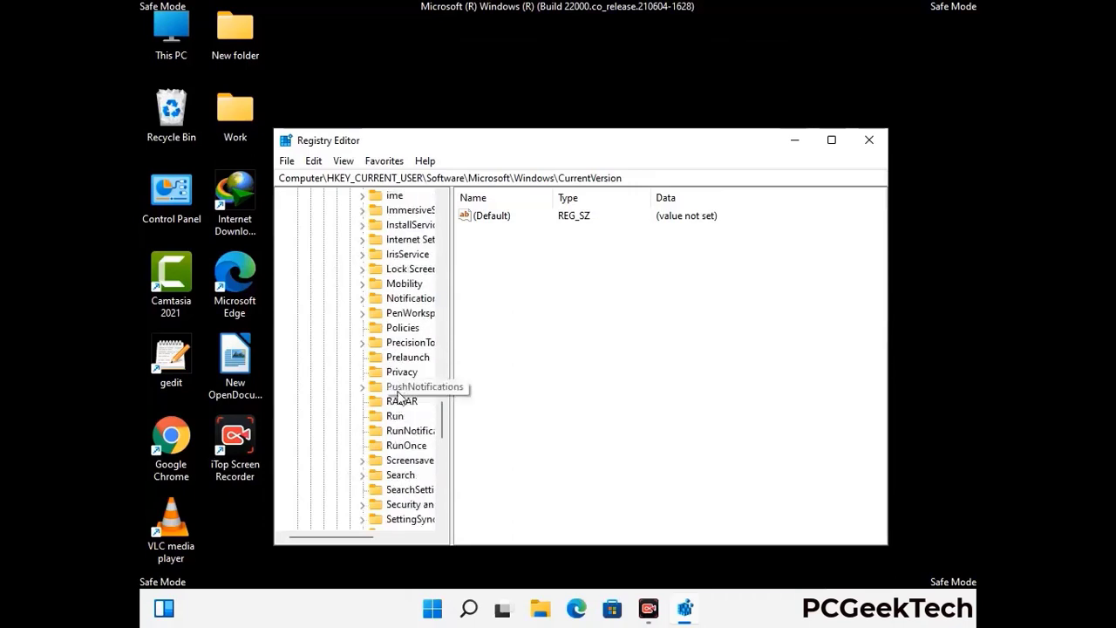
pyautogui.click(397, 418)
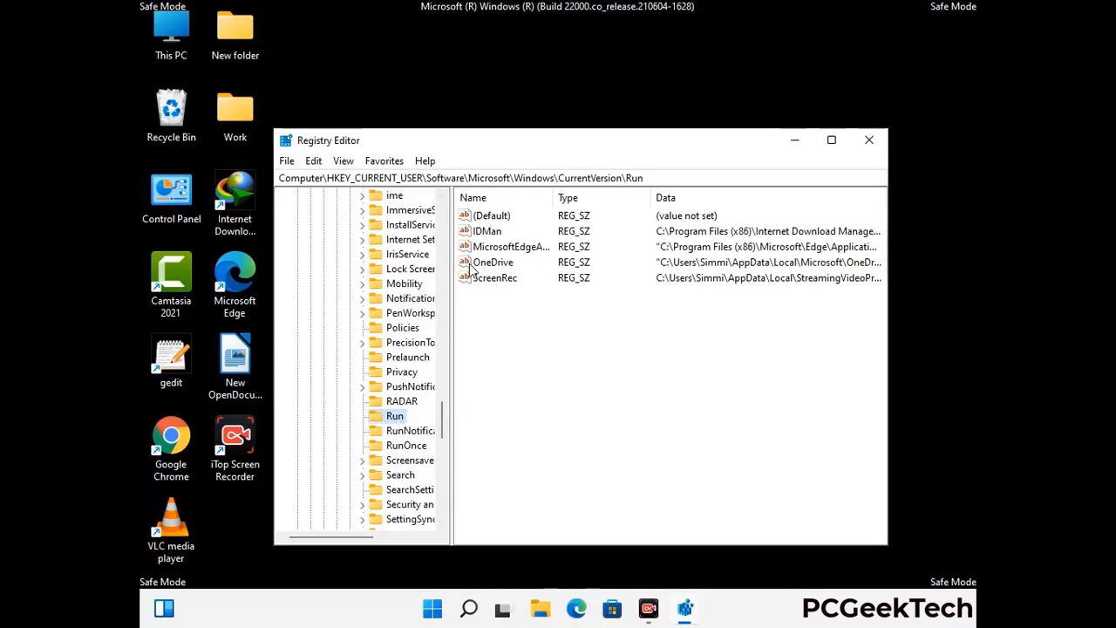
# Step: Permanently delete the ScreenRec value from the Run key
pyautogui.click(493, 279)
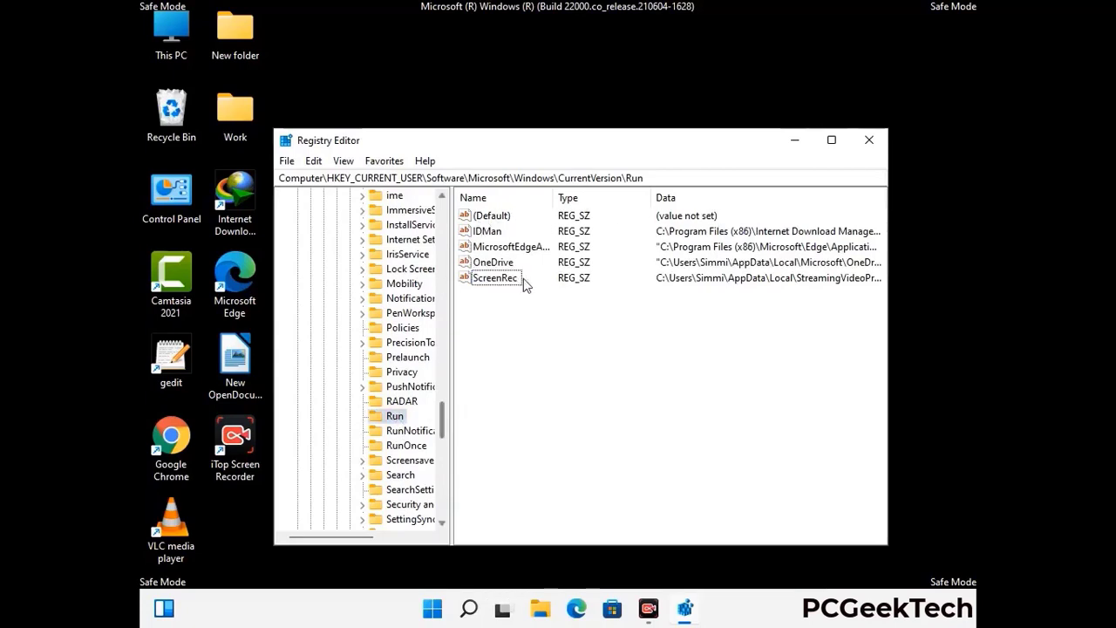
pyautogui.click(506, 284)
pyautogui.rightClick(506, 284)
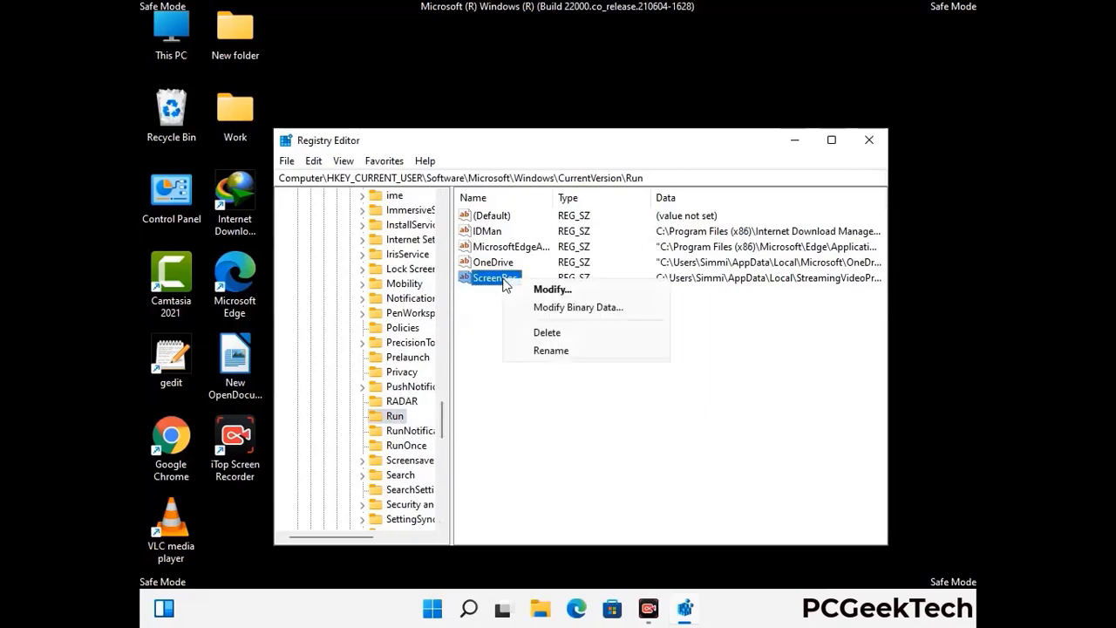
pyautogui.click(546, 332)
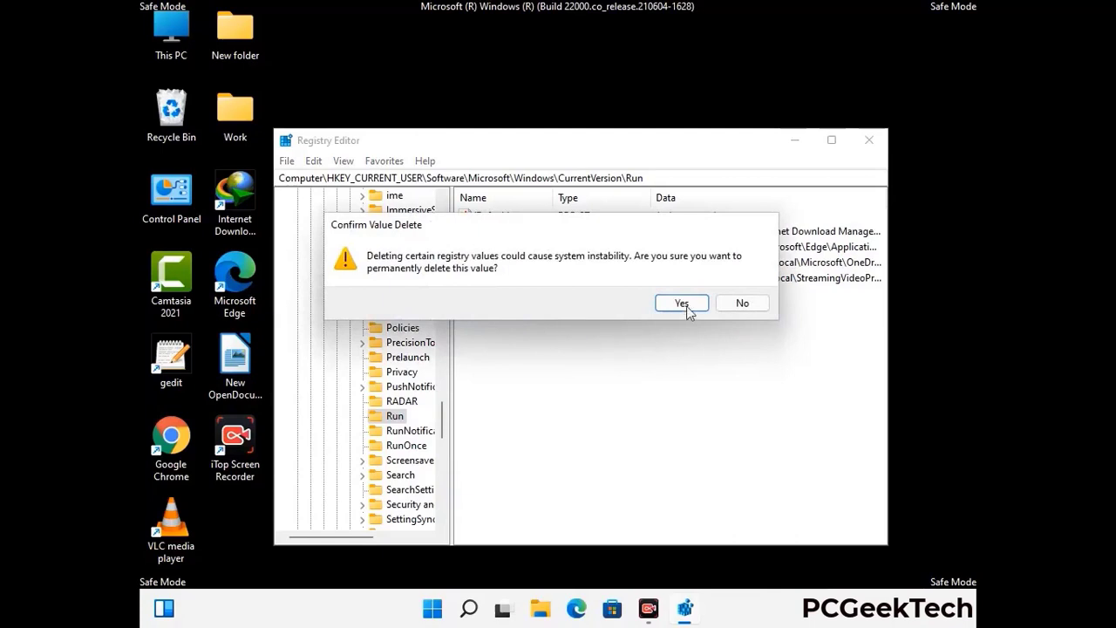
pyautogui.click(698, 307)
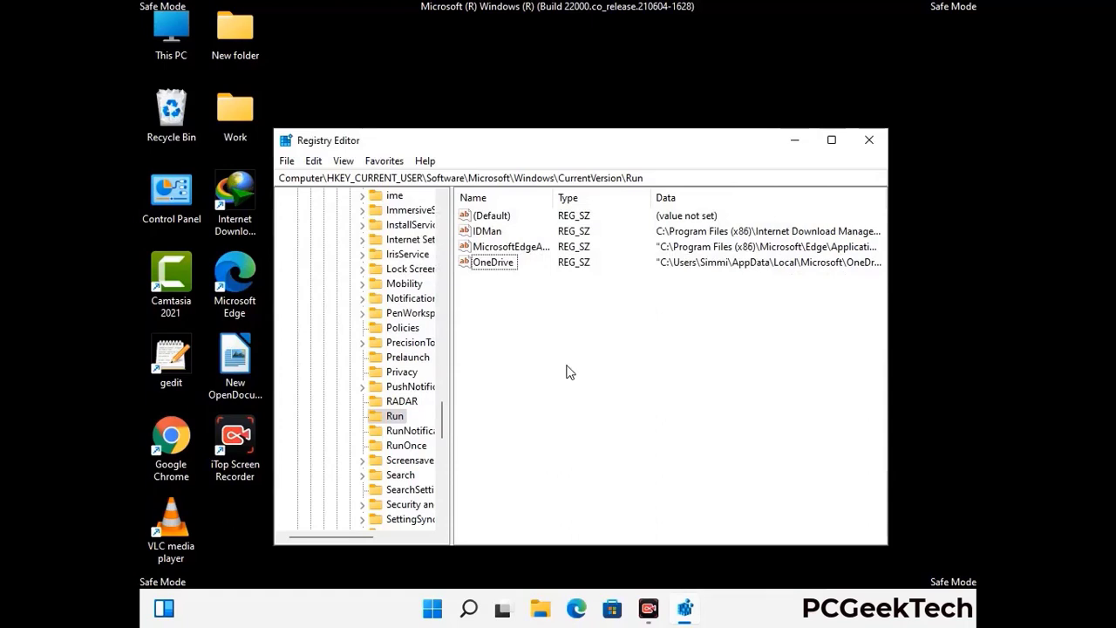
# Step: Search the registry for "Virus Name", stop the search and close the Registry Editor
pyautogui.hotkey('ctrl', 'f')
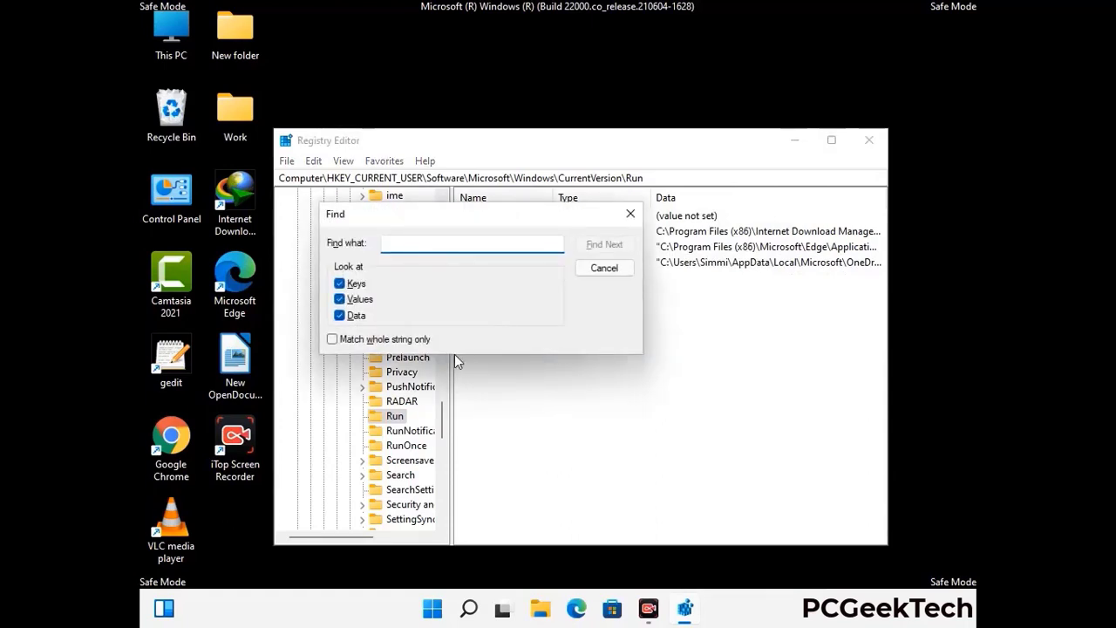
pyautogui.write('Vl')
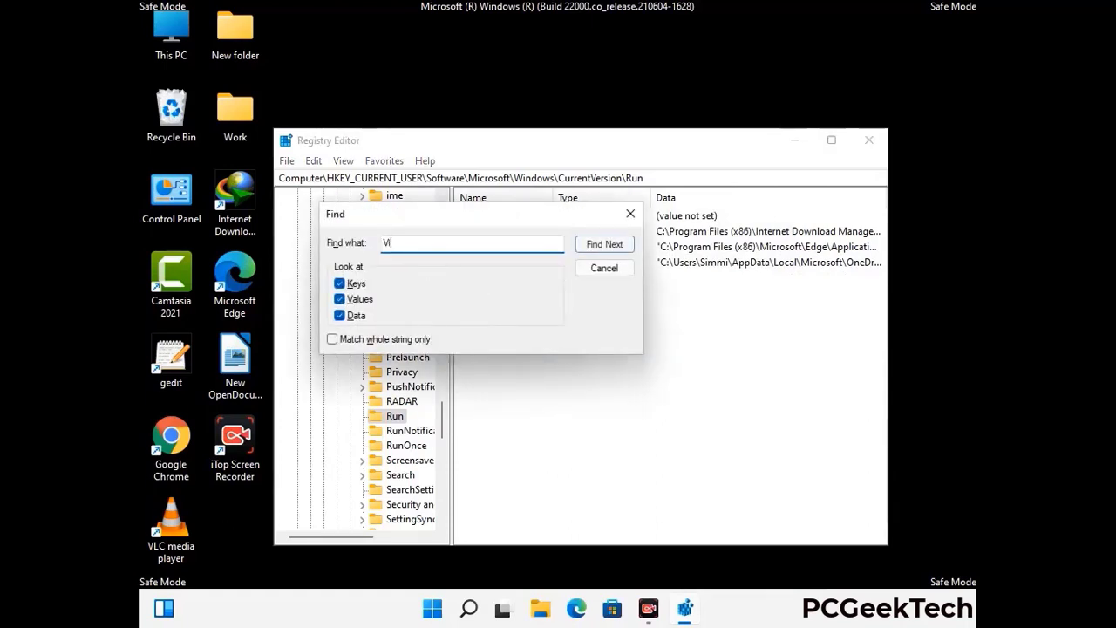
pyautogui.write('rus N')
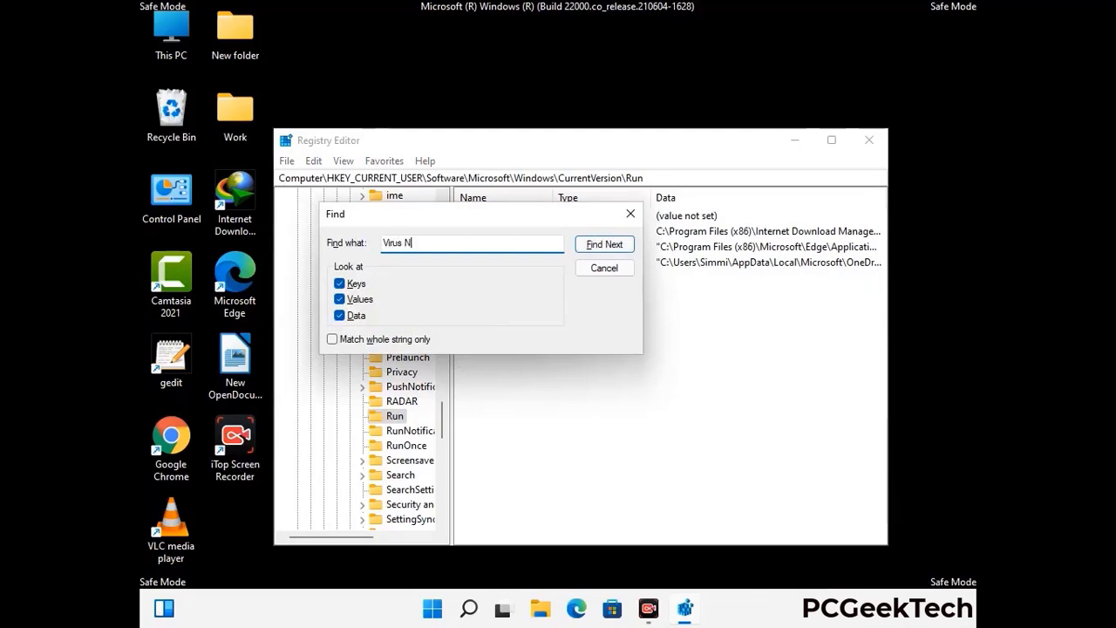
pyautogui.write('ame')
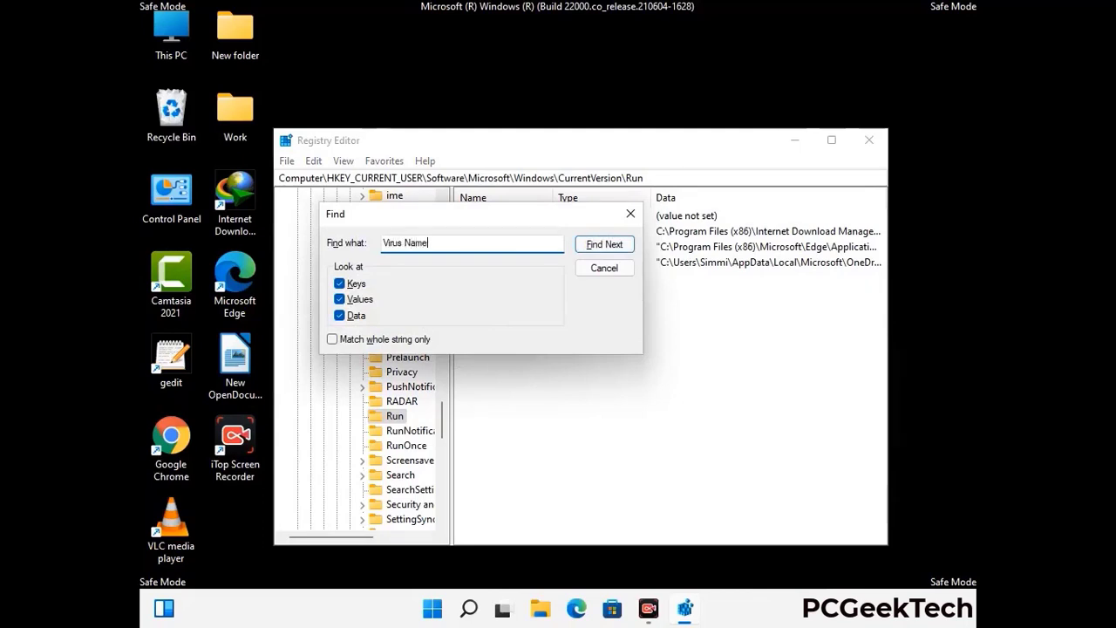
pyautogui.click(591, 248)
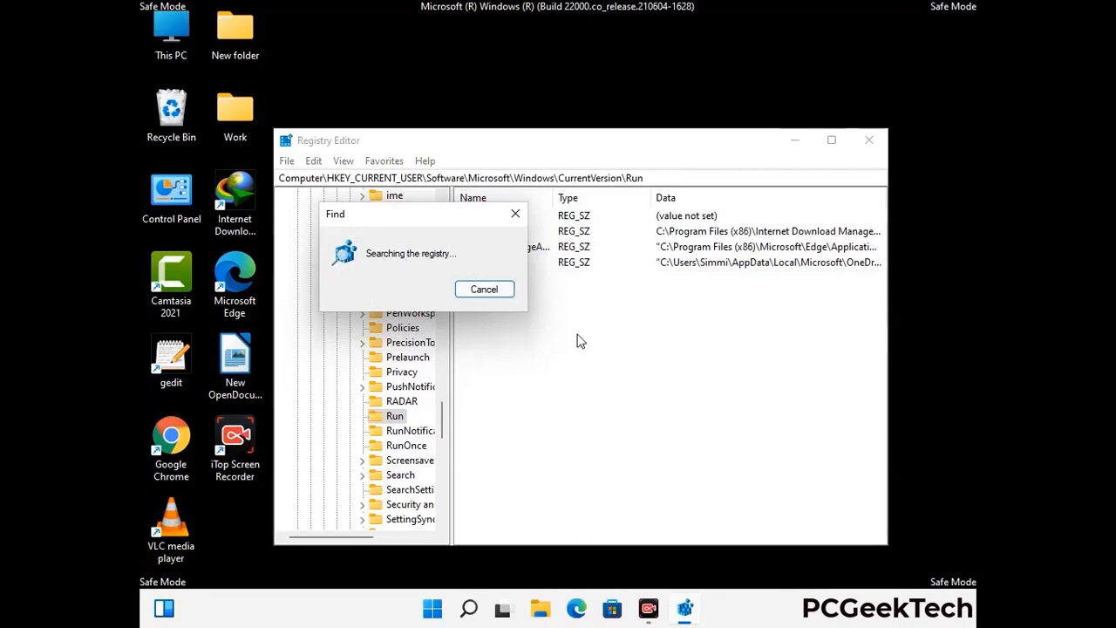
pyautogui.click(523, 220)
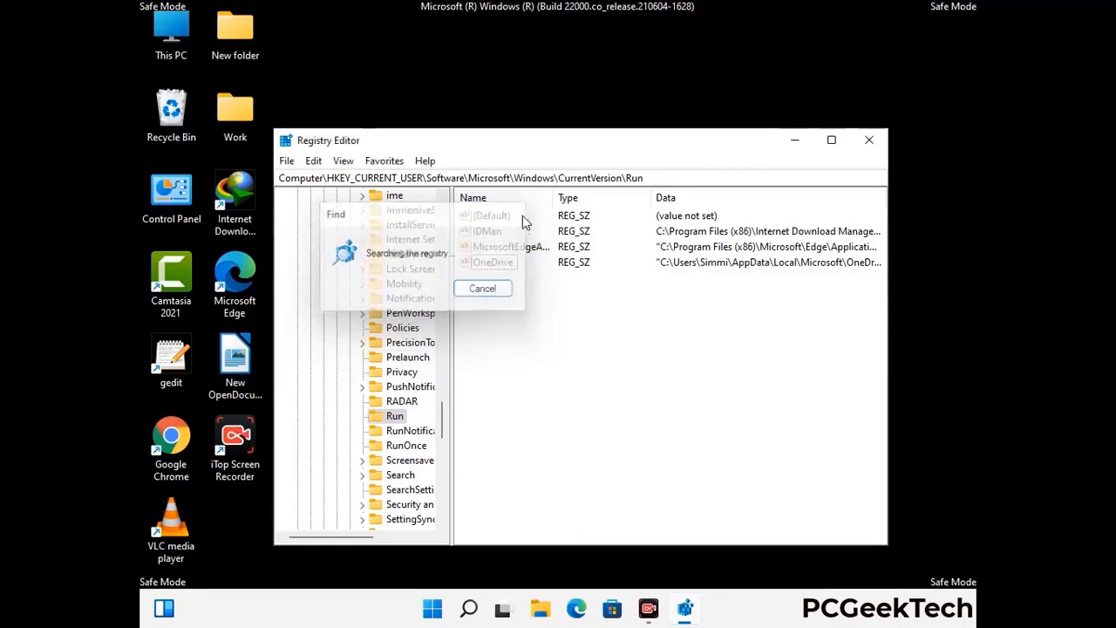
pyautogui.click(871, 144)
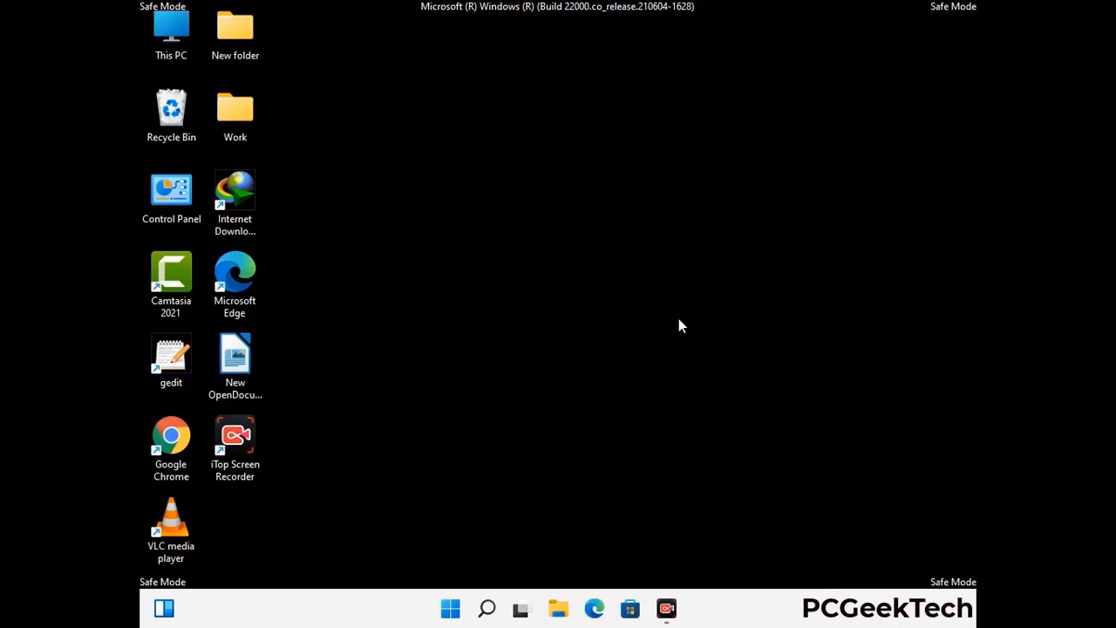
# Step: Open System Configuration by running msconfig and turn off Safe boot in the boot options
pyautogui.press('super+r')
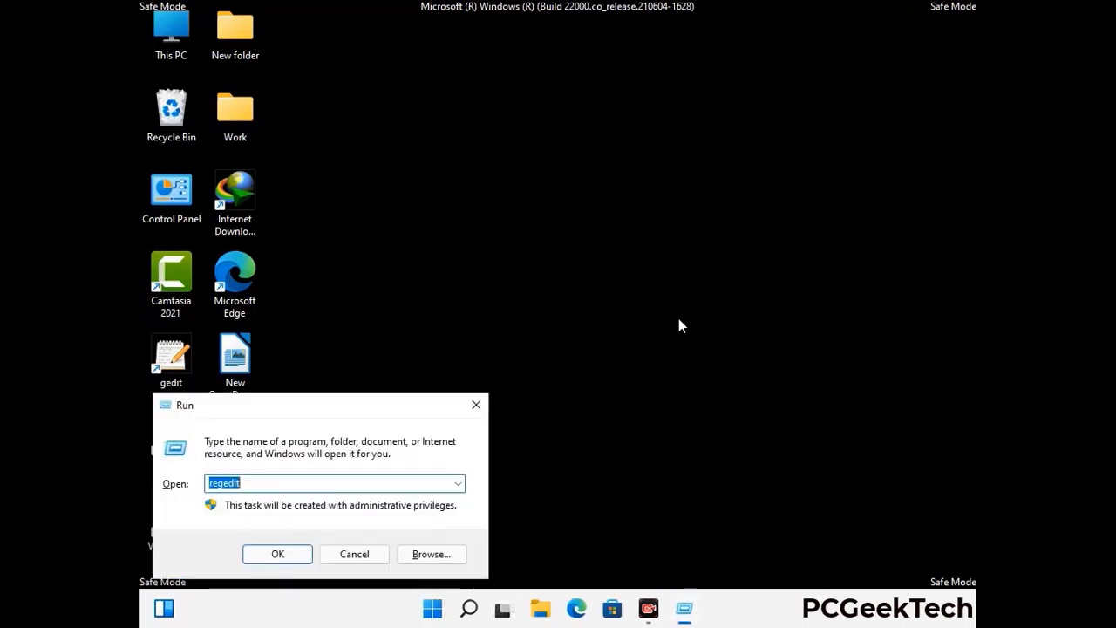
pyautogui.moveTo(323, 404); pyautogui.dragTo(571, 172)
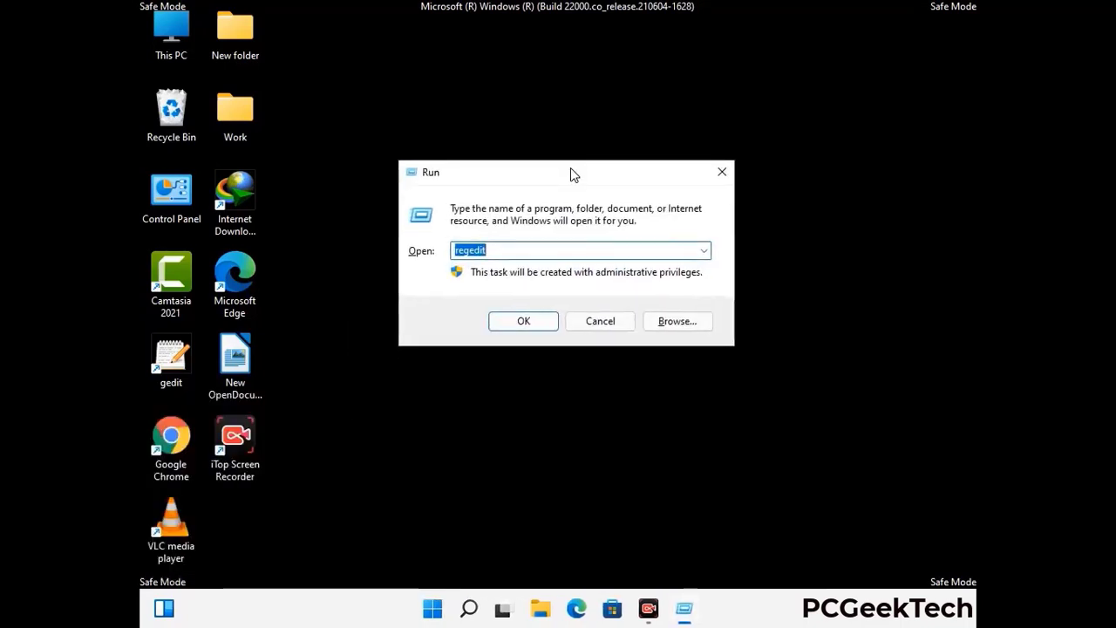
pyautogui.write('msconfig')
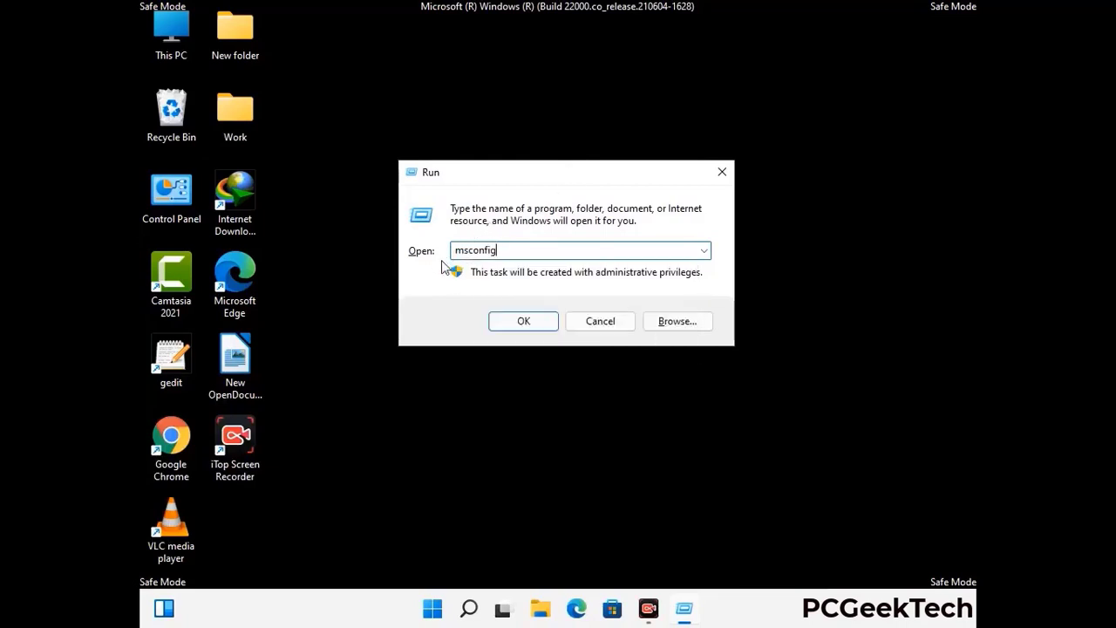
pyautogui.click(521, 322)
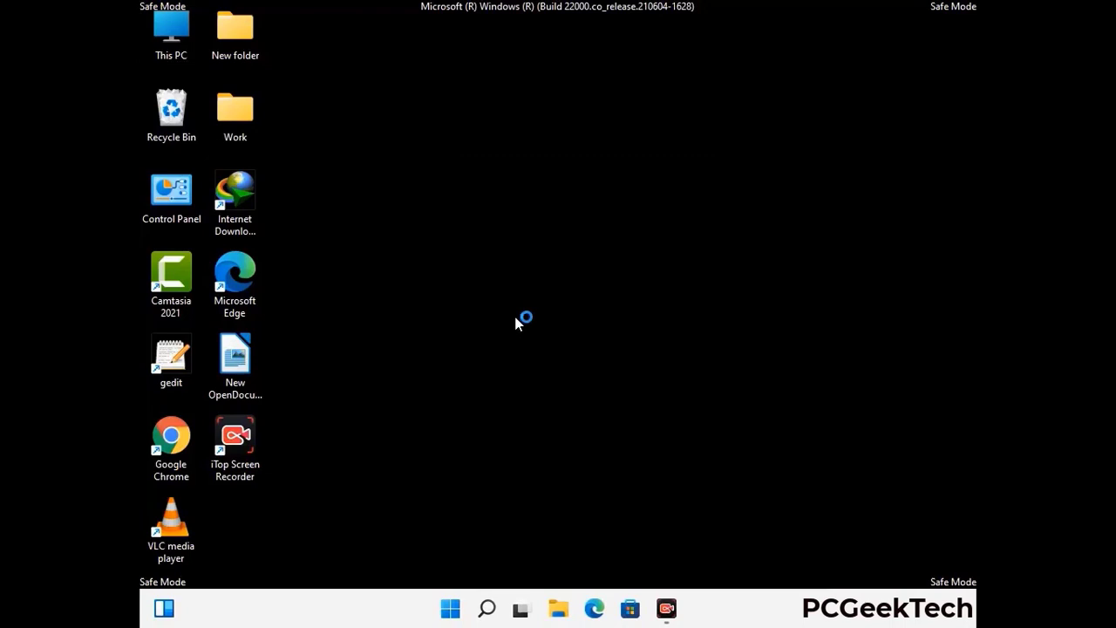
pyautogui.click(384, 175)
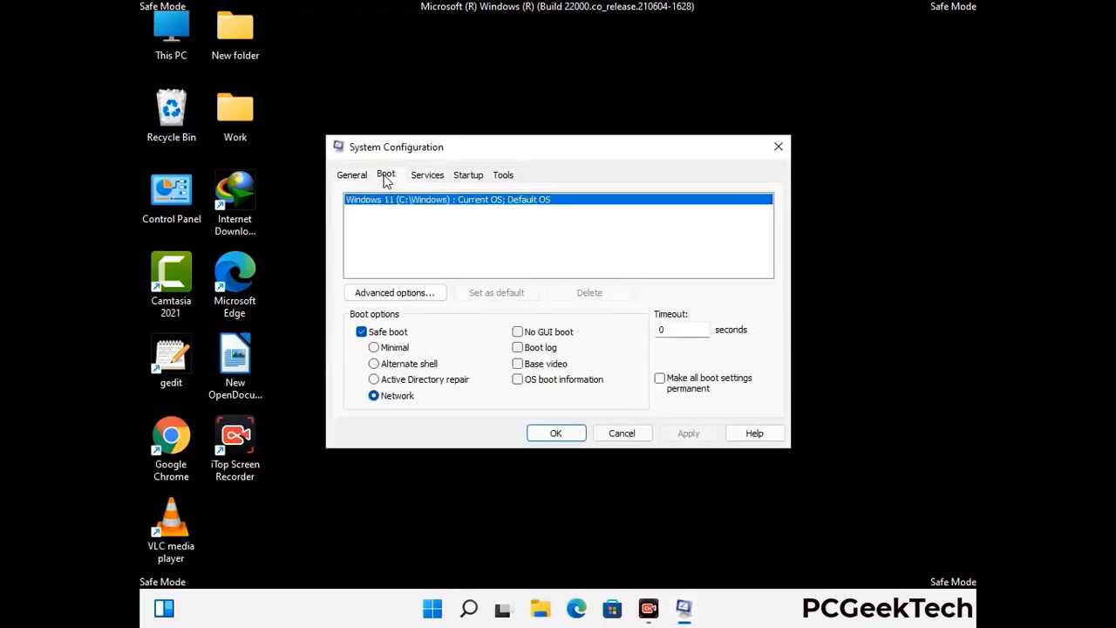
pyautogui.click(362, 334)
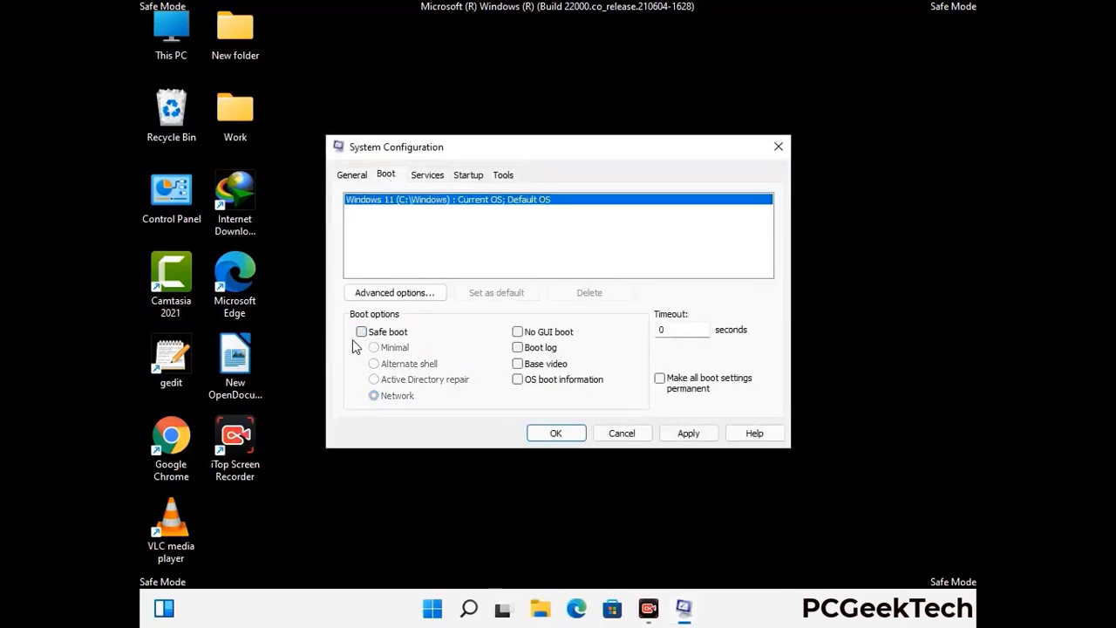